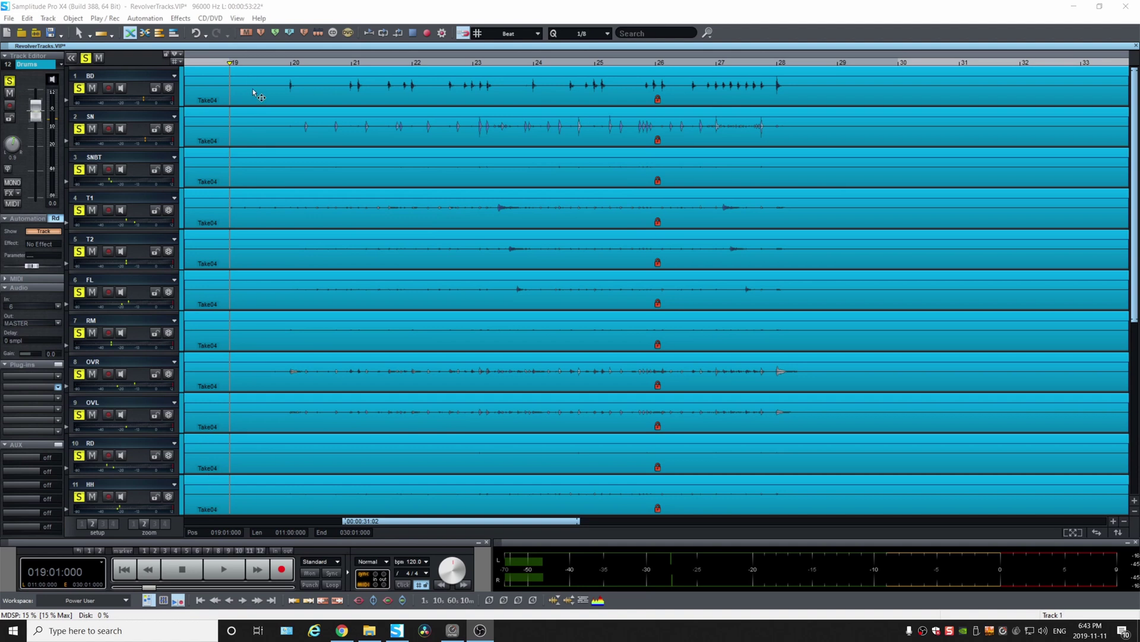
Switch all drum tracks to Take03 and play it back from bar 19
{"action": "right_click", "coordinate": [253, 99]}
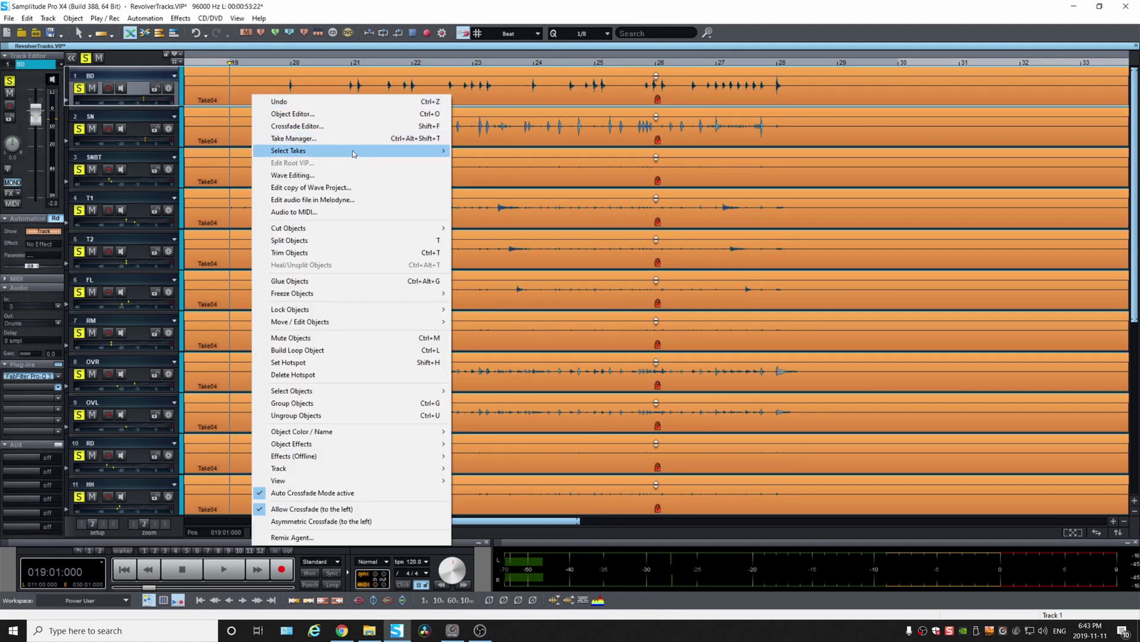
{"action": "mouse_move", "coordinate": [356, 152]}
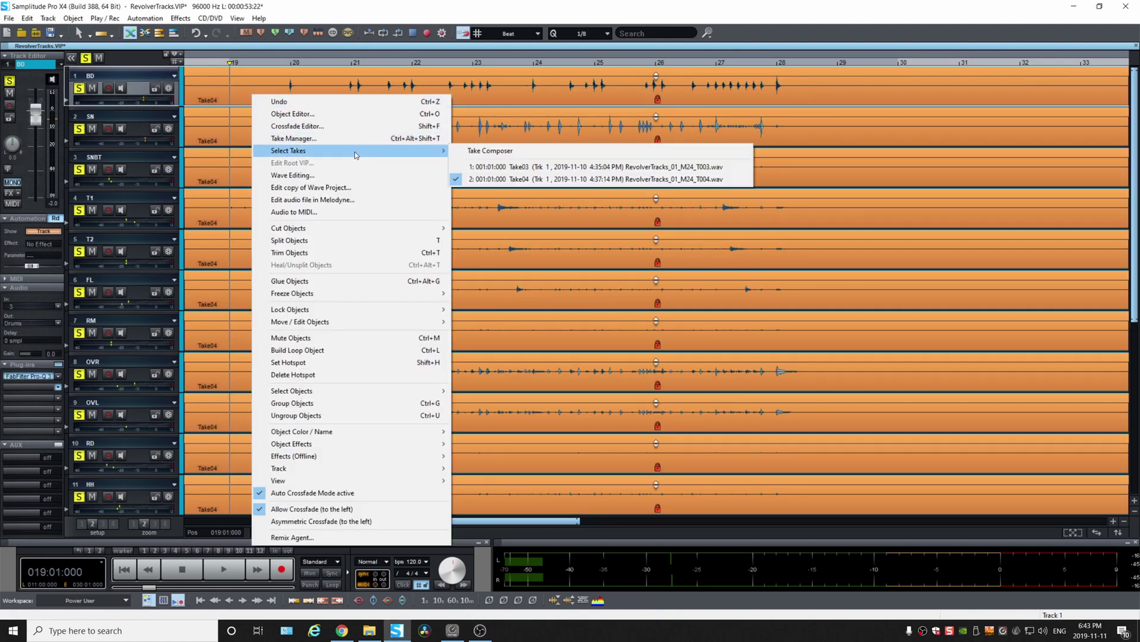
{"action": "left_click", "coordinate": [541, 167]}
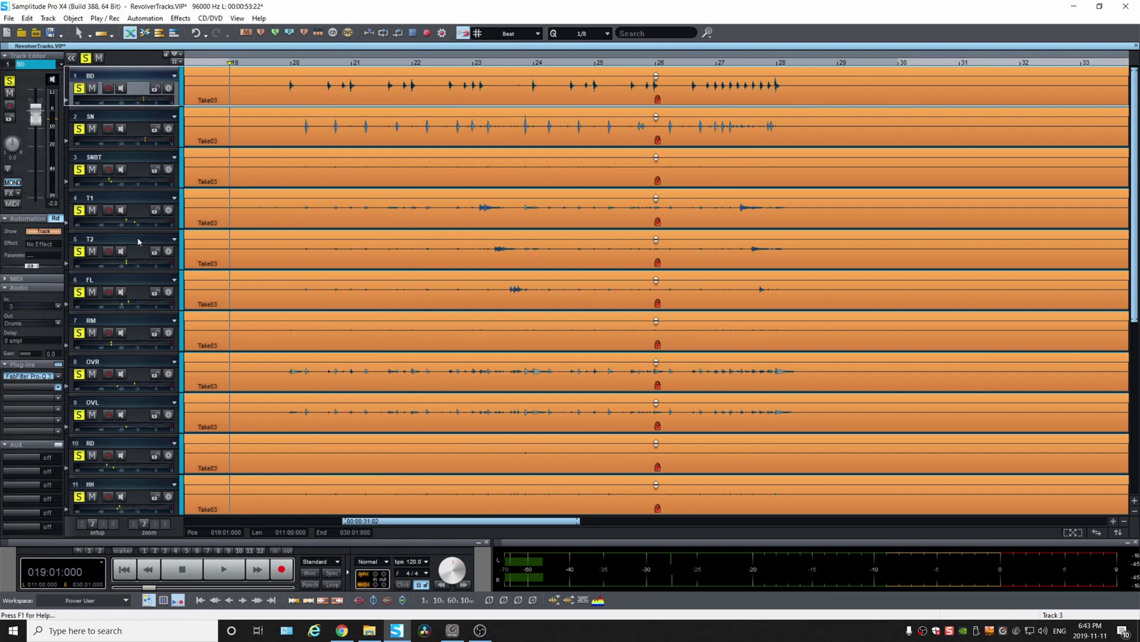
{"action": "key", "text": "space"}
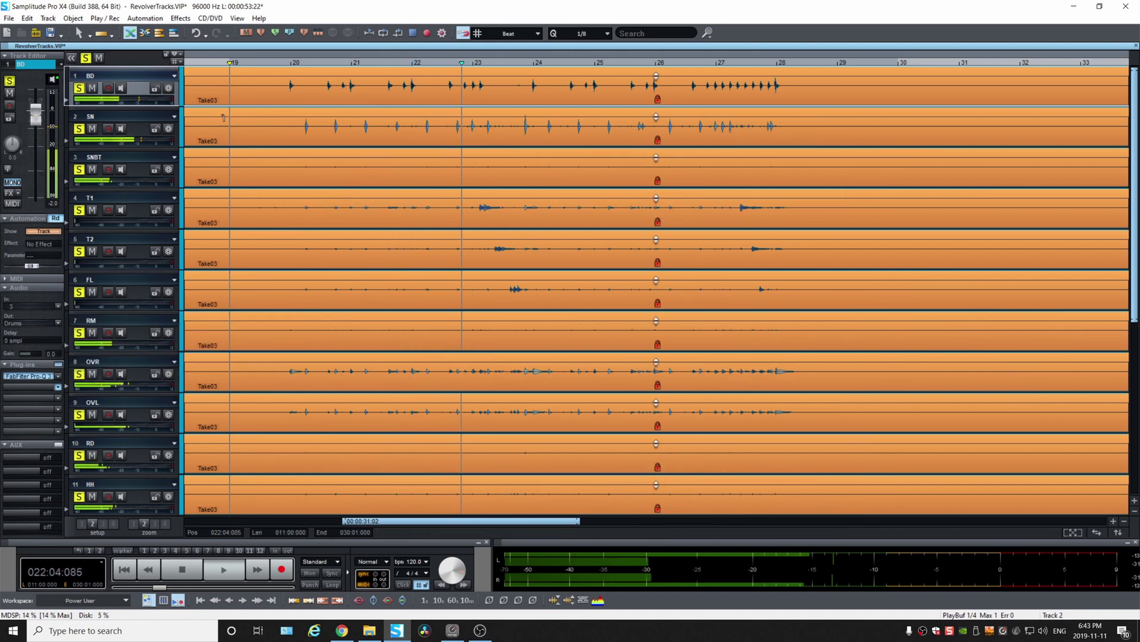
{"action": "key", "text": "space"}
Return the drum tracks to Take04 and play them back from bar 19
{"action": "right_click", "coordinate": [250, 100]}
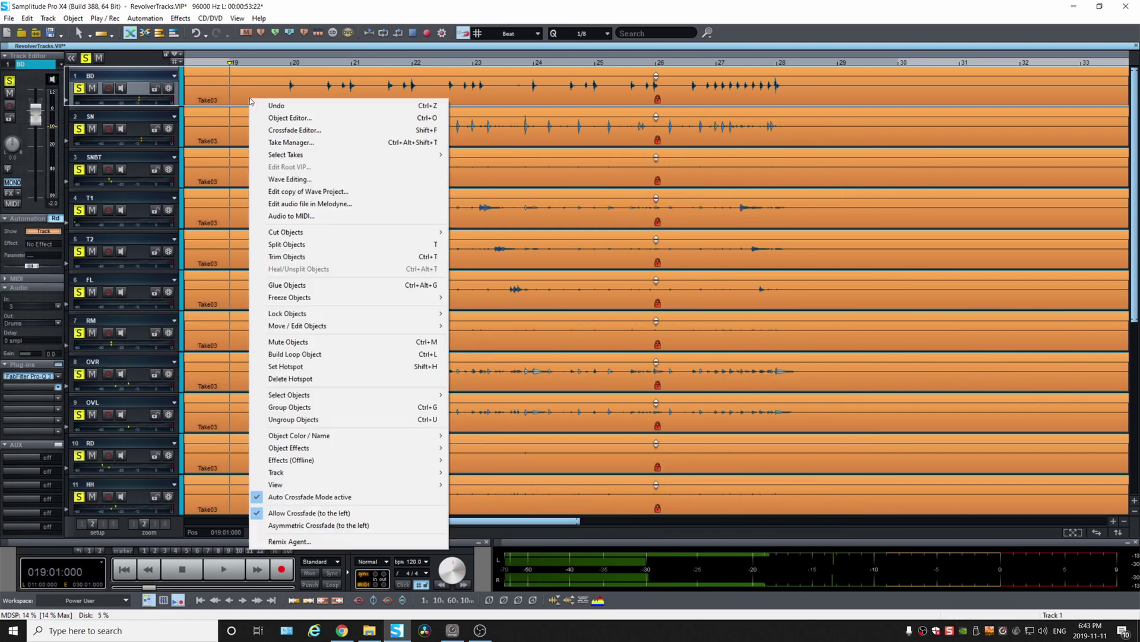
{"action": "left_click", "coordinate": [505, 183]}
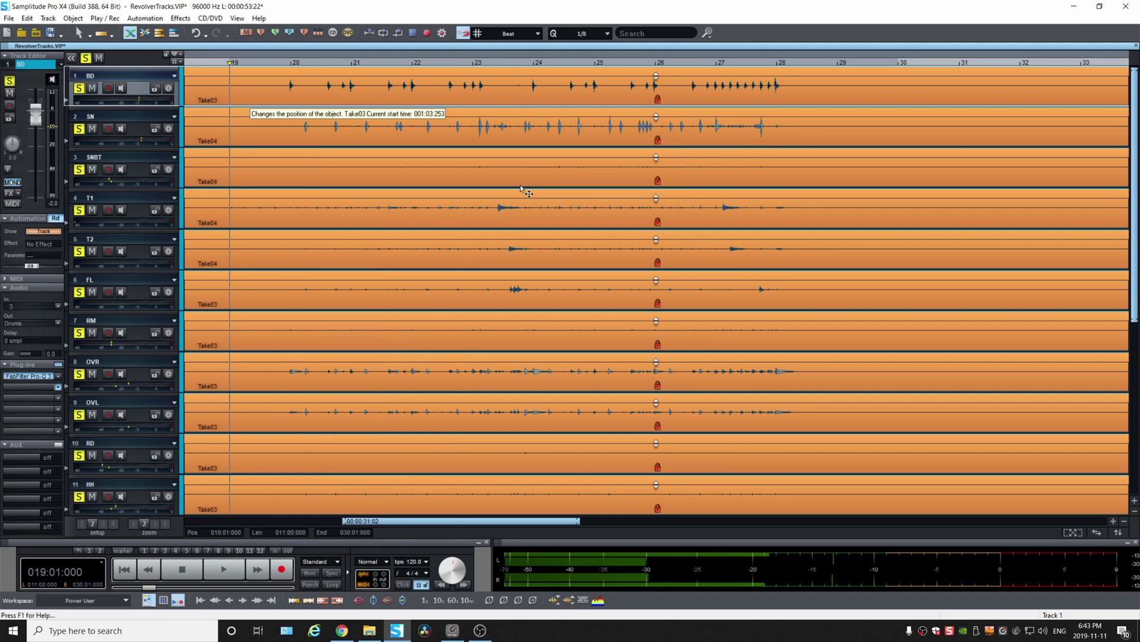
{"action": "key", "text": "space"}
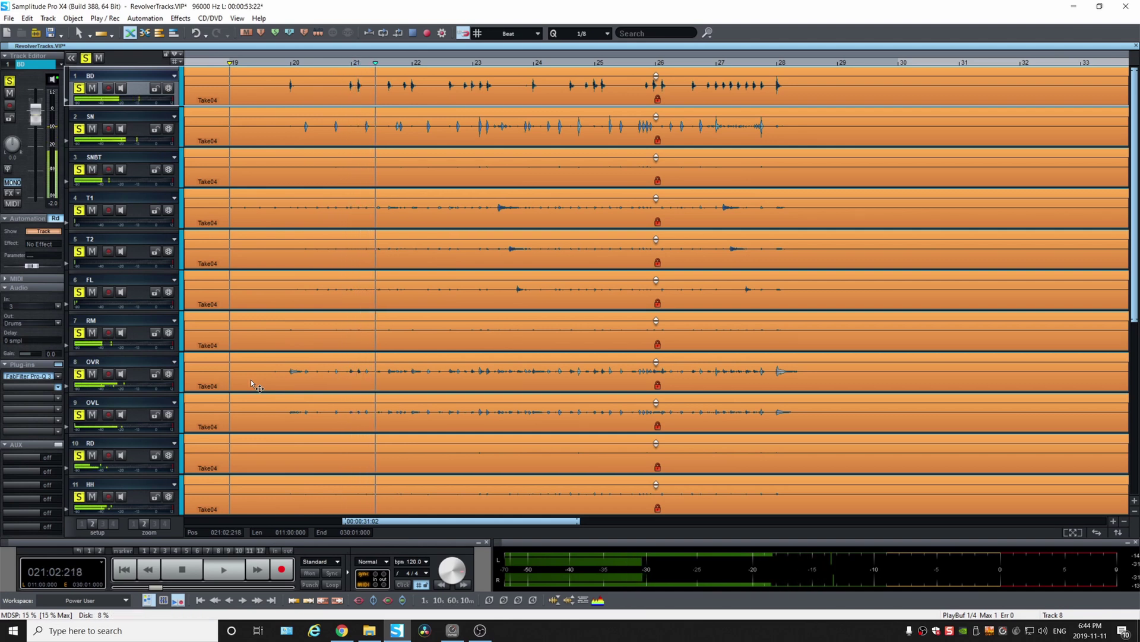
{"action": "key", "text": "space"}
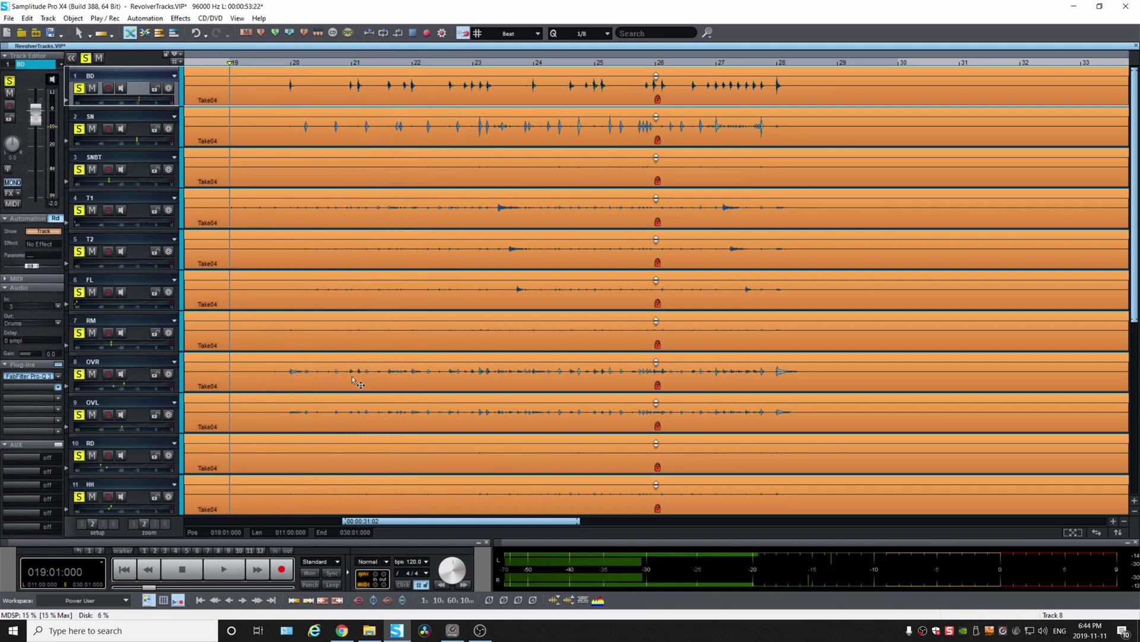
Unsolo the Drums bus, solo the Bass track and listen to it alone
{"action": "scroll", "coordinate": [355, 391], "scroll_direction": "down", "scroll_amount": 3}
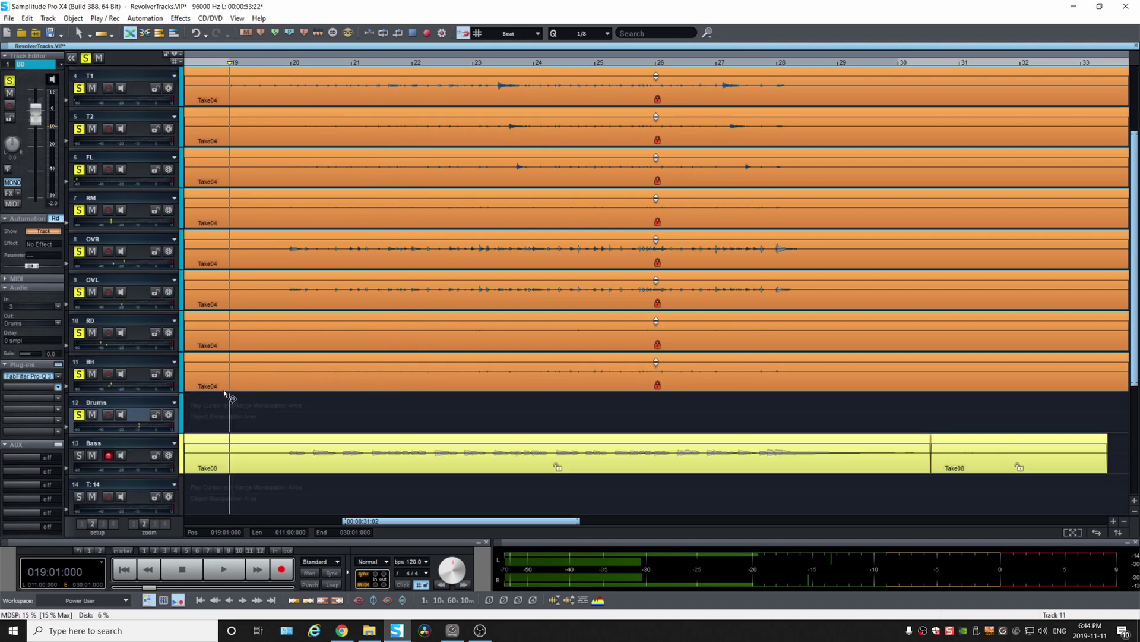
{"action": "left_click", "coordinate": [79, 414]}
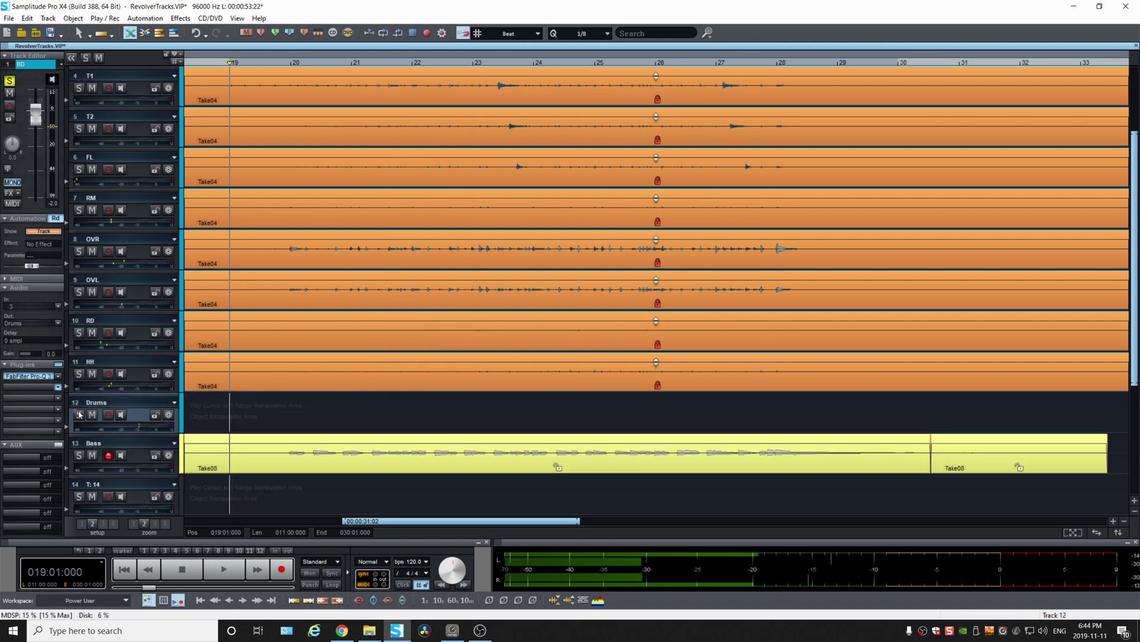
{"action": "left_click", "coordinate": [79, 456]}
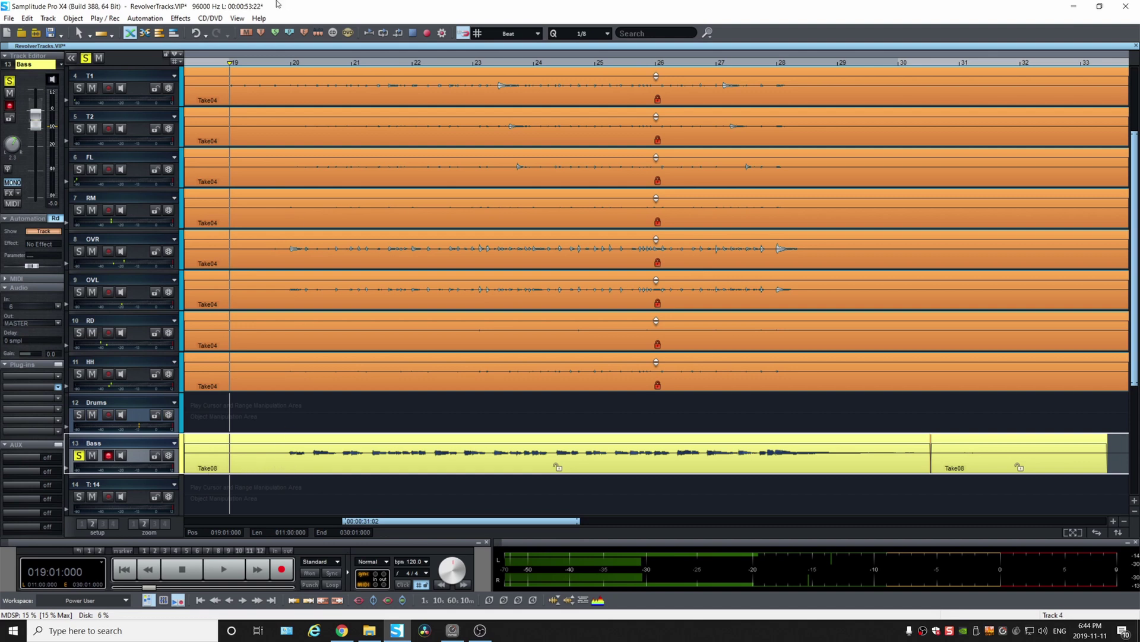
{"action": "key", "text": "space"}
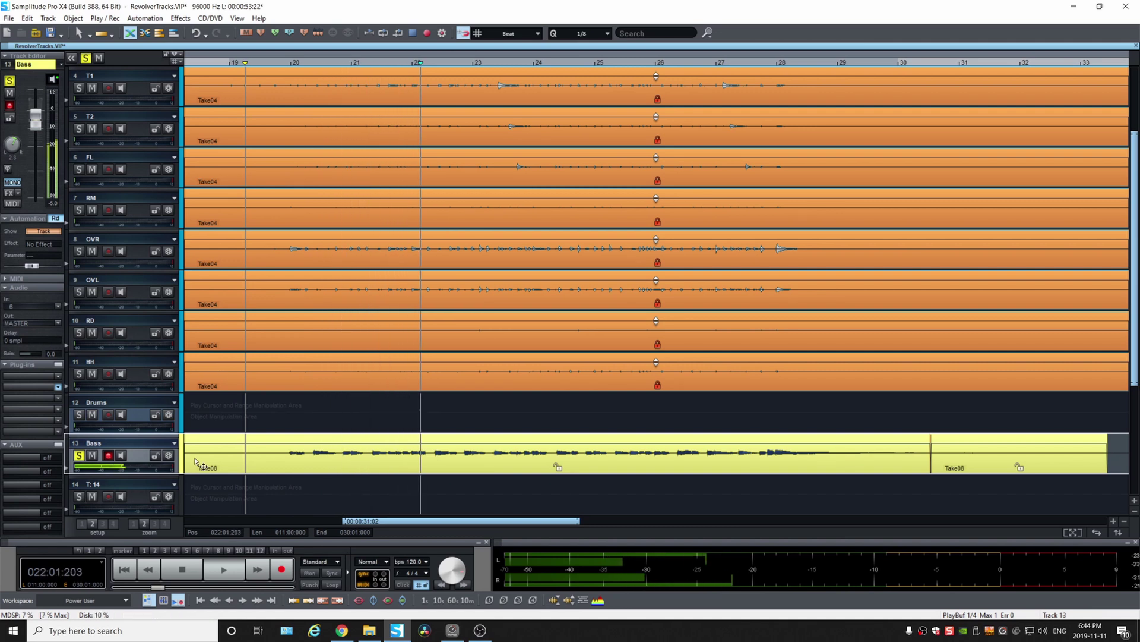
{"action": "key", "text": "space"}
Switch the first Bass object to Take11, listen to it, then unsolo Bass
{"action": "left_click", "coordinate": [259, 461]}
{"action": "right_click", "coordinate": [259, 461]}
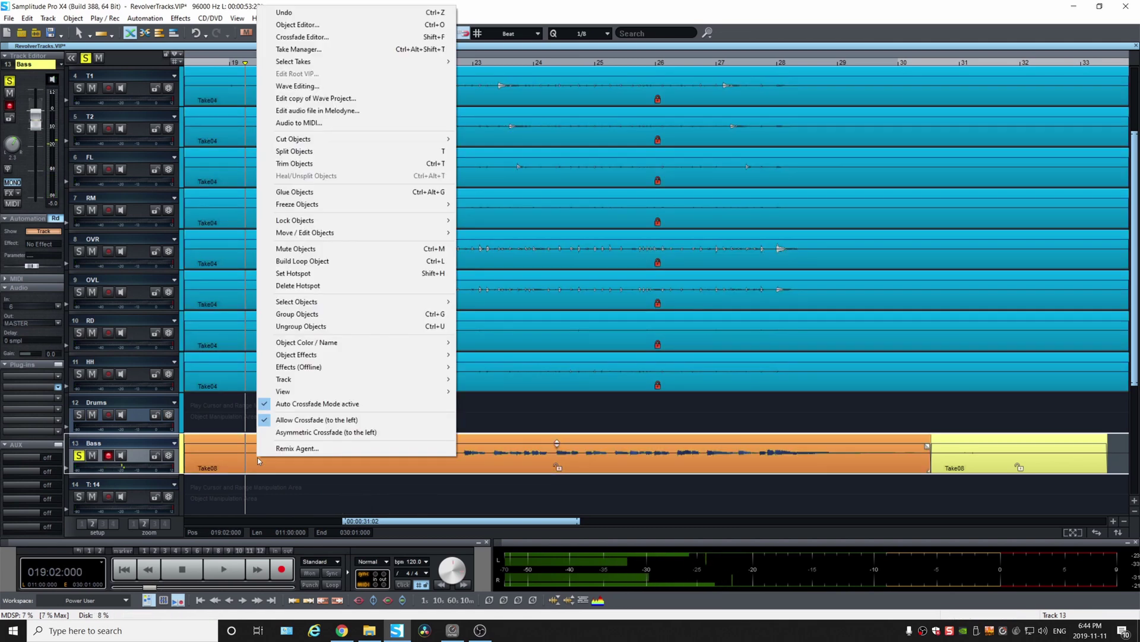
{"action": "mouse_move", "coordinate": [369, 62]}
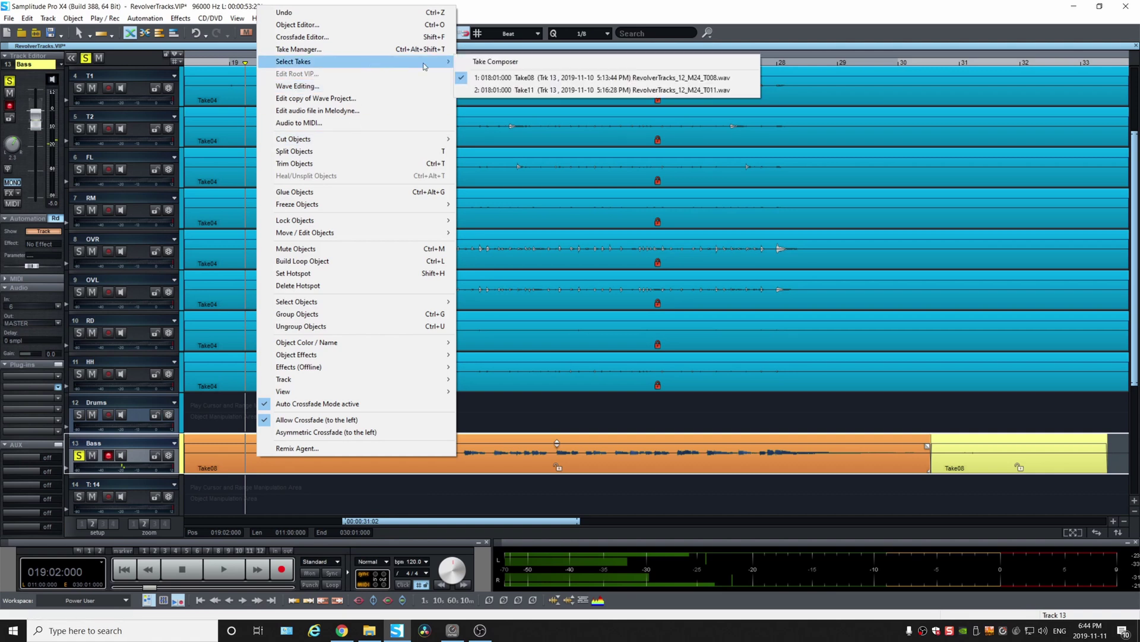
{"action": "left_click", "coordinate": [504, 91]}
{"action": "key", "text": "space"}
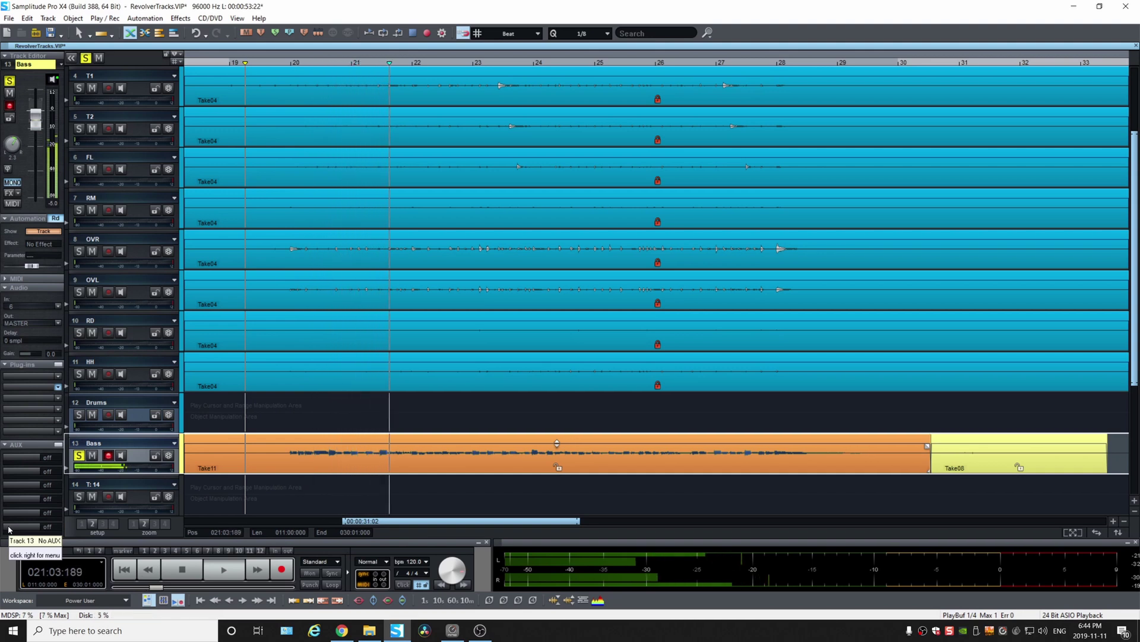
{"action": "key", "text": "space"}
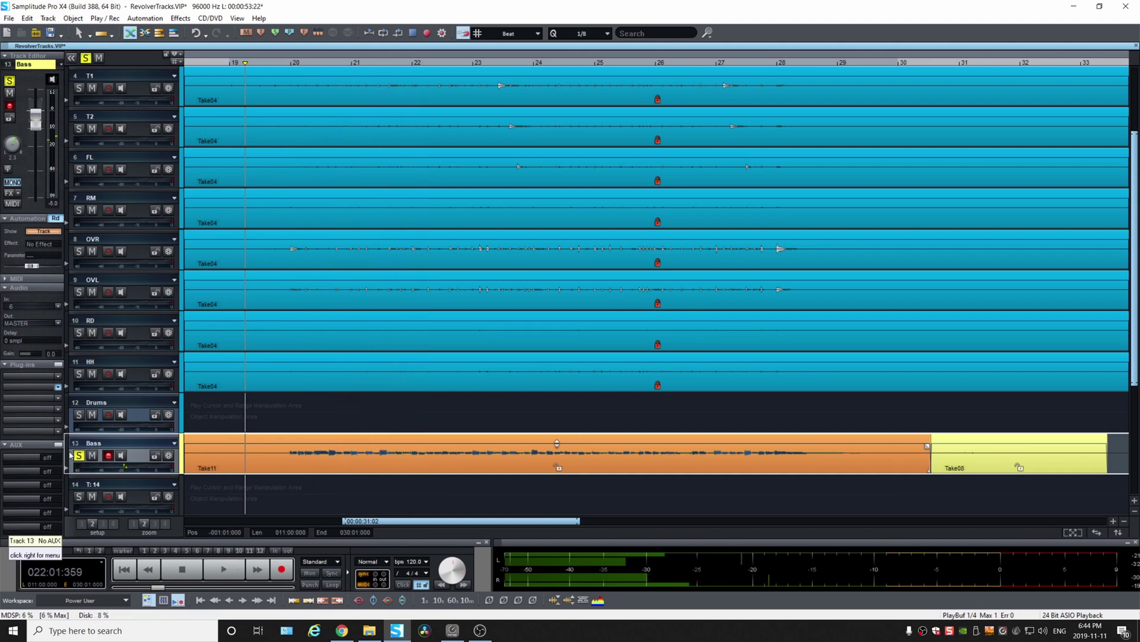
{"action": "left_click", "coordinate": [79, 455]}
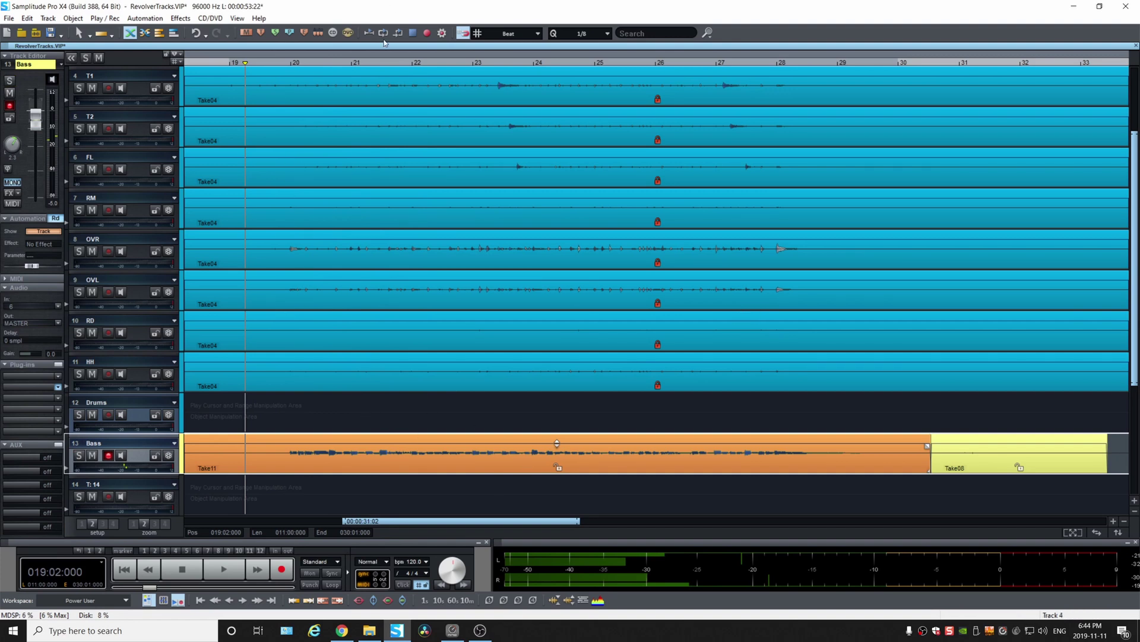
{"action": "scroll", "coordinate": [392, 188], "scroll_direction": "up", "scroll_amount": 3}
Play the drums back briefly from bar 20
{"action": "scroll", "coordinate": [392, 189], "scroll_direction": "down", "scroll_amount": 1}
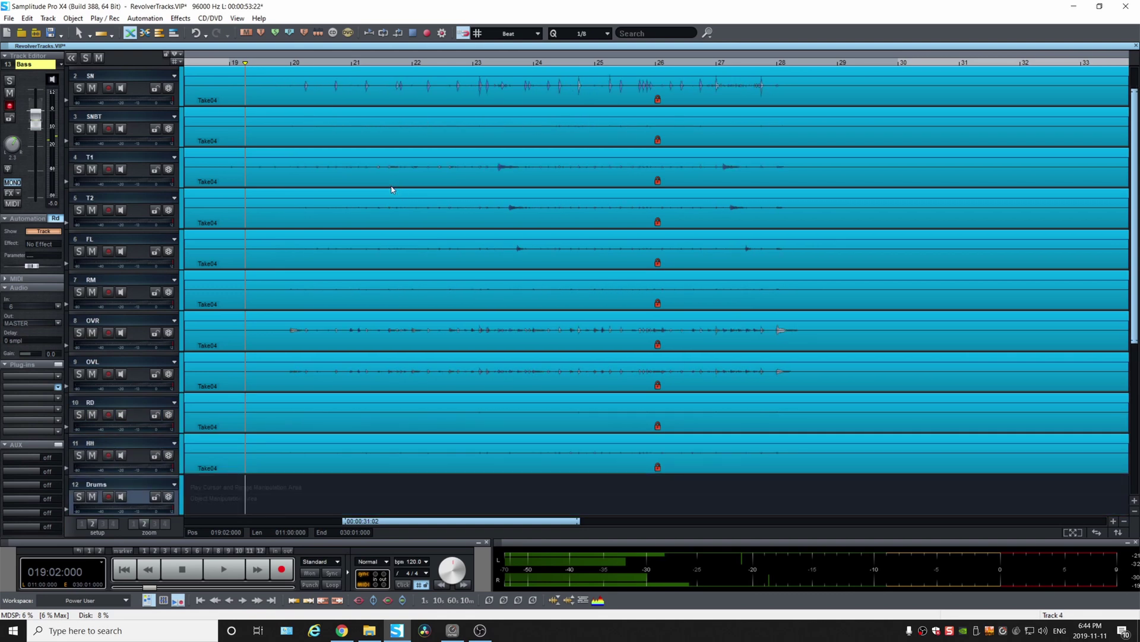
{"action": "scroll", "coordinate": [392, 189], "scroll_direction": "up", "scroll_amount": 1}
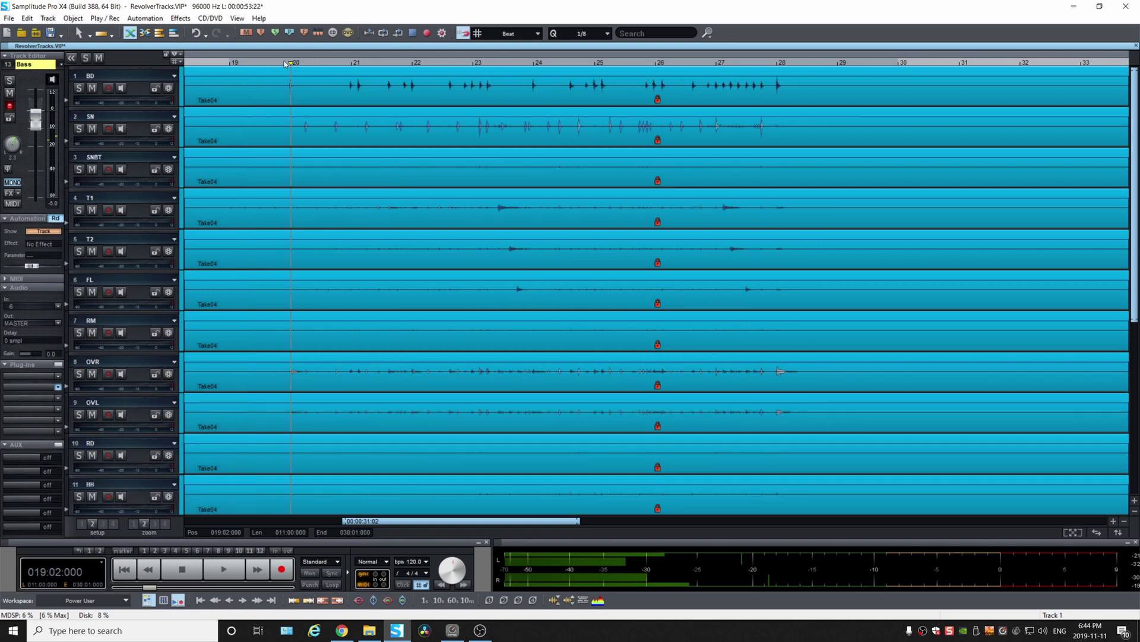
{"action": "key", "text": "space"}
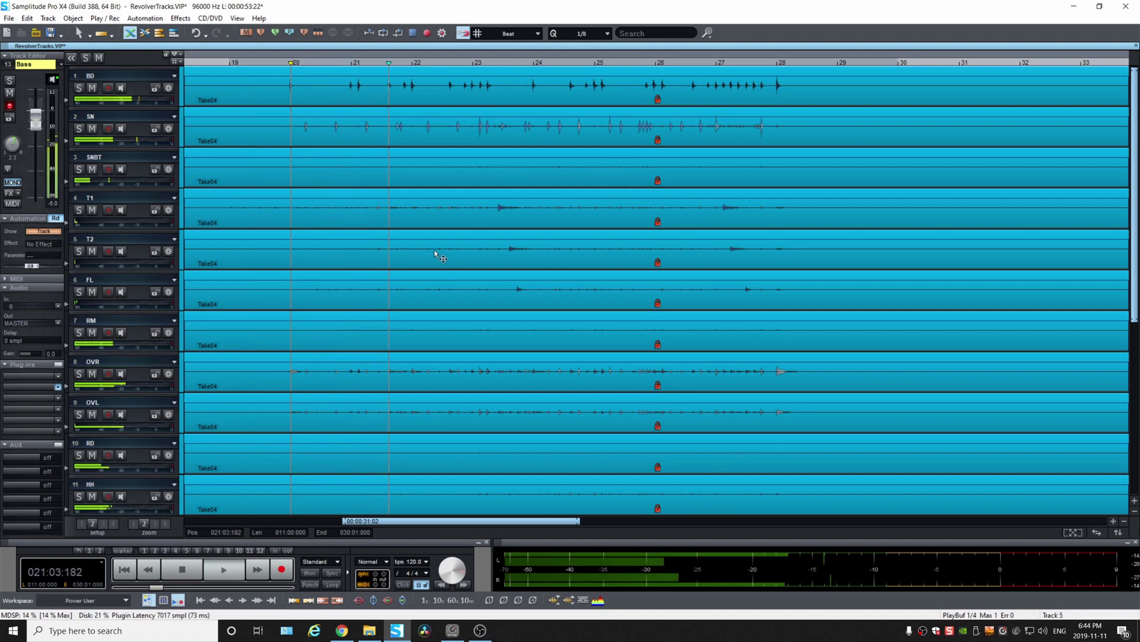
{"action": "key", "text": "space"}
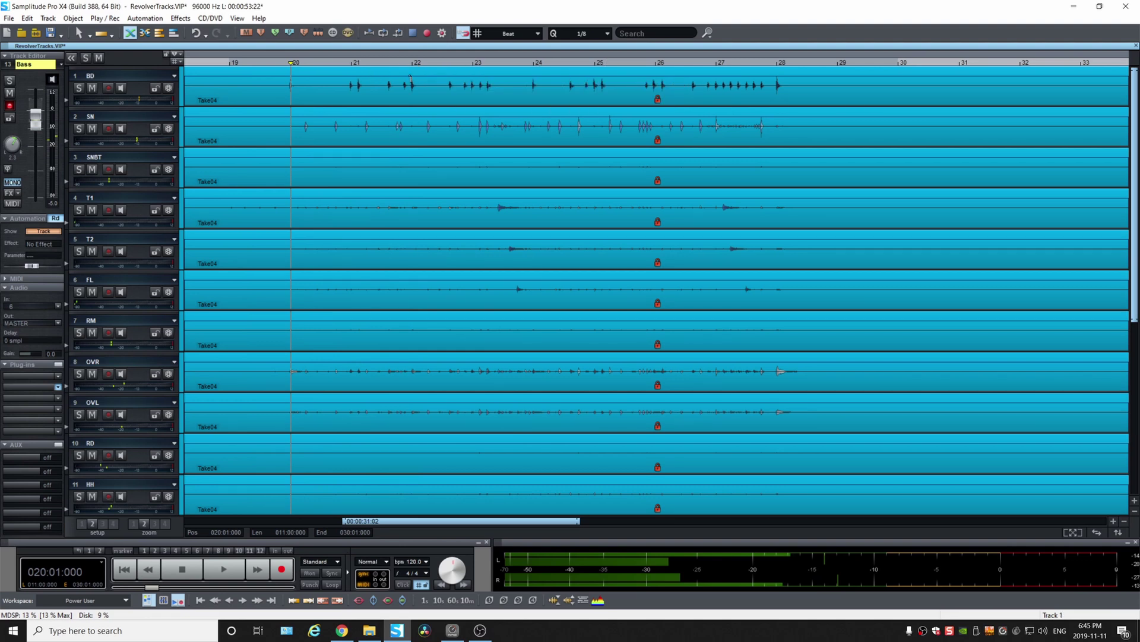
Turn off snapping and split every drum object at bars 22 and 23
{"action": "key", "text": "shift+g"}
{"action": "left_click_drag", "start_coordinate": [410, 84], "coordinate": [473, 493]}
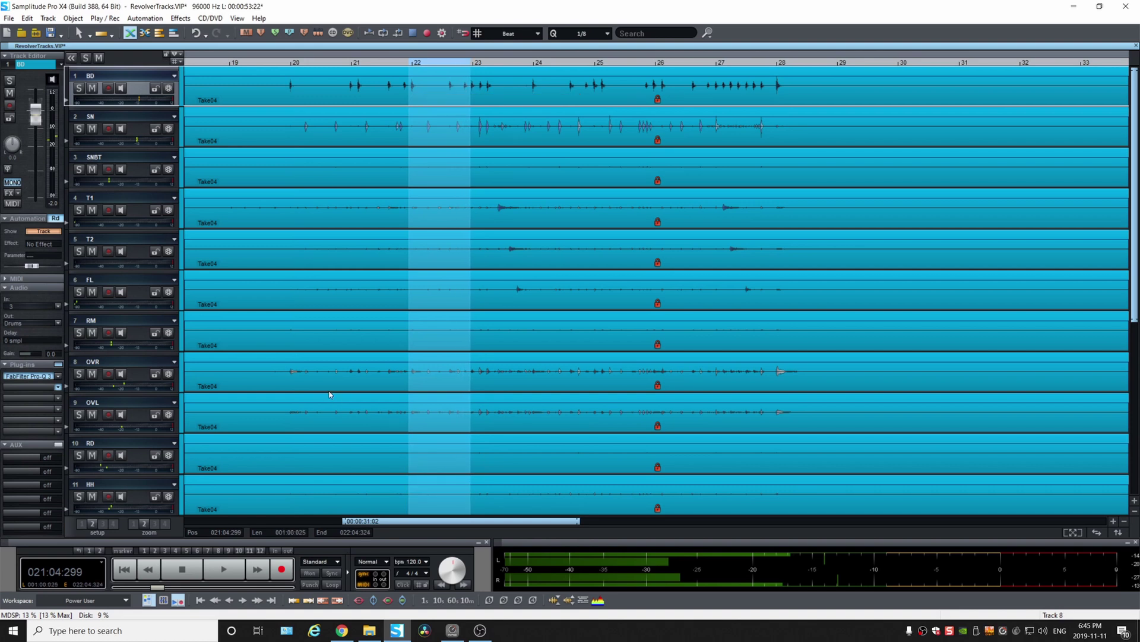
{"action": "key", "text": "t"}
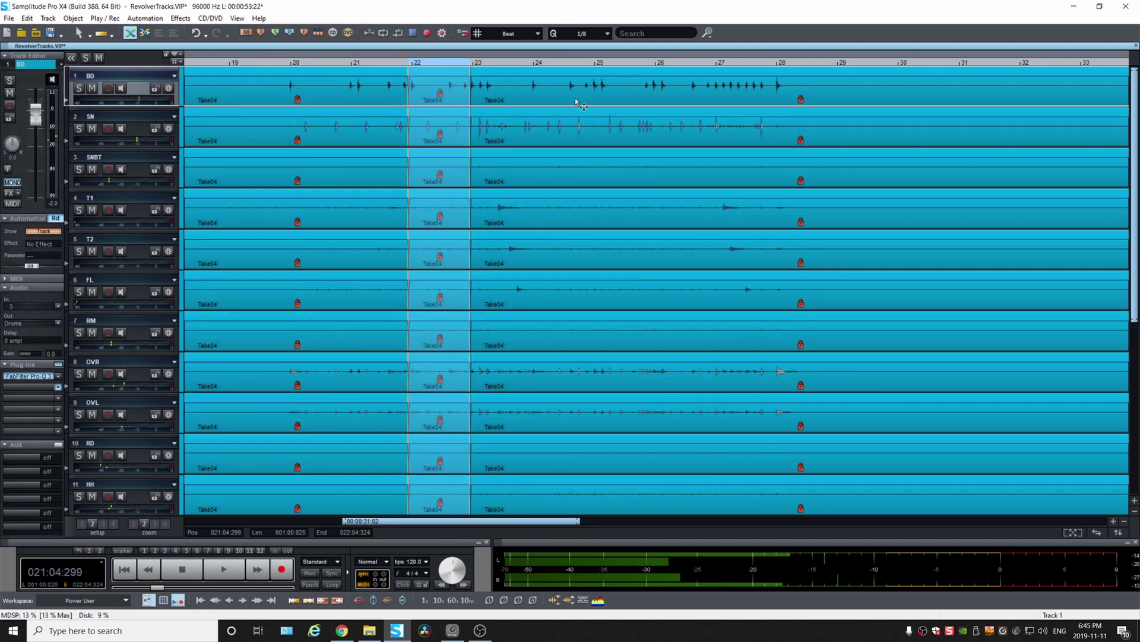
{"action": "left_click", "coordinate": [512, 110]}
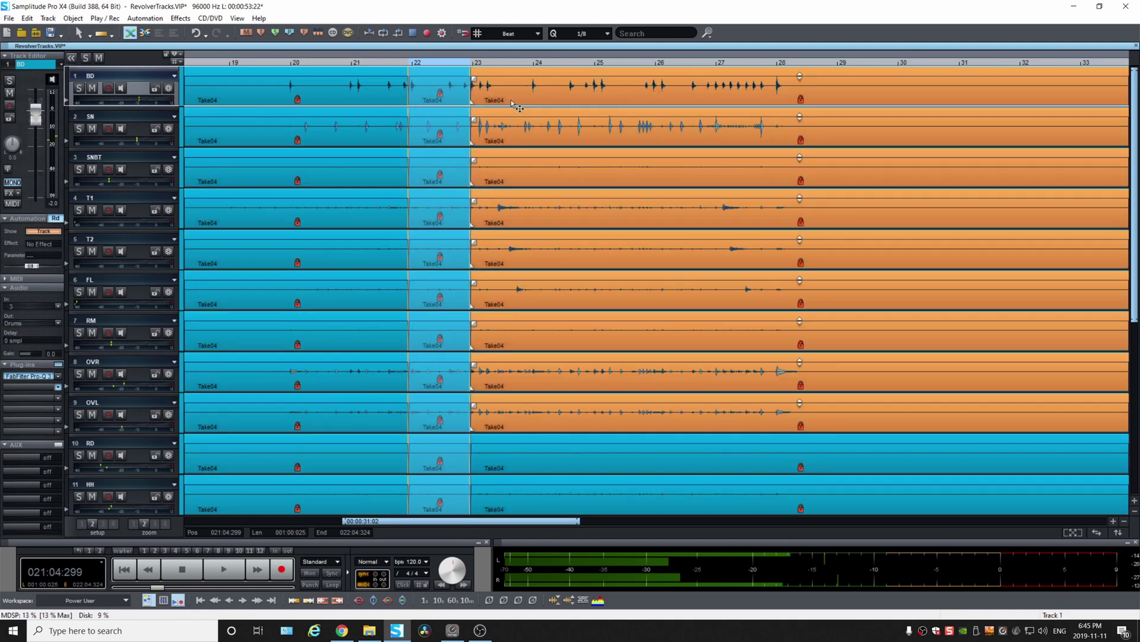
{"action": "left_click", "coordinate": [456, 100]}
Switch the bar 22–23 drum pieces to Take03 and play through them
{"action": "right_click", "coordinate": [456, 100]}
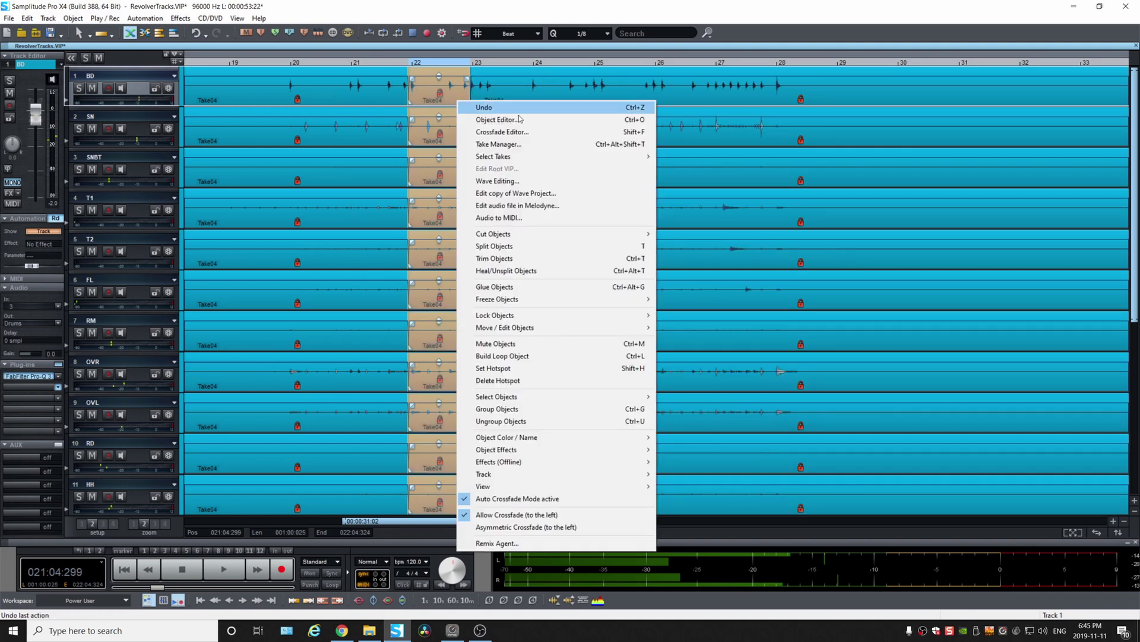
{"action": "mouse_move", "coordinate": [558, 159]}
{"action": "left_click", "coordinate": [719, 172]}
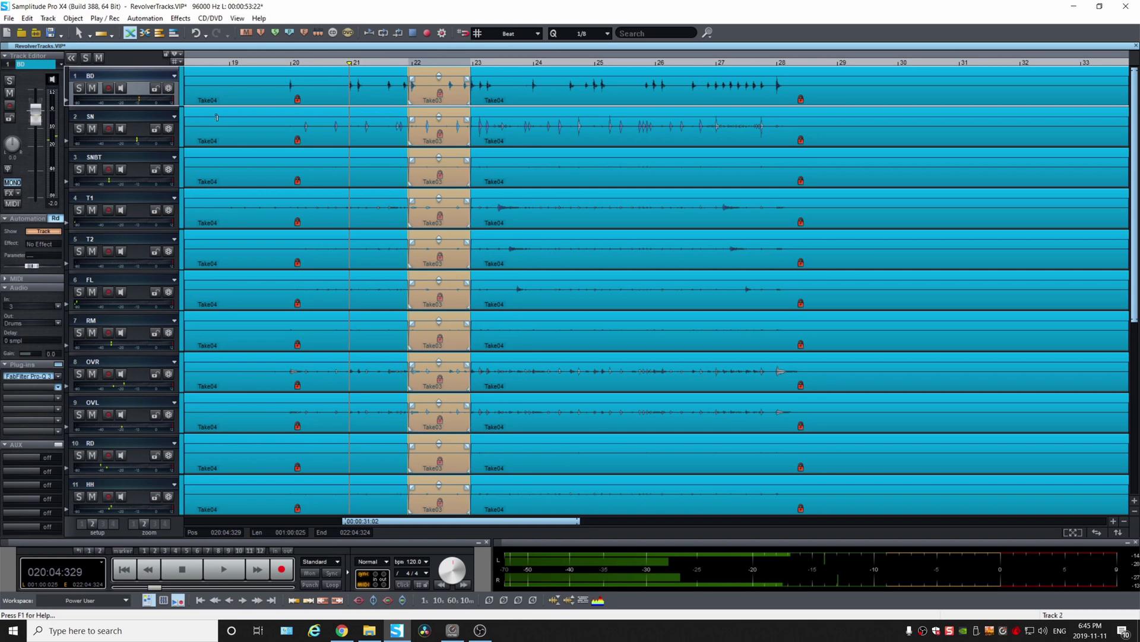
{"action": "key", "text": "space"}
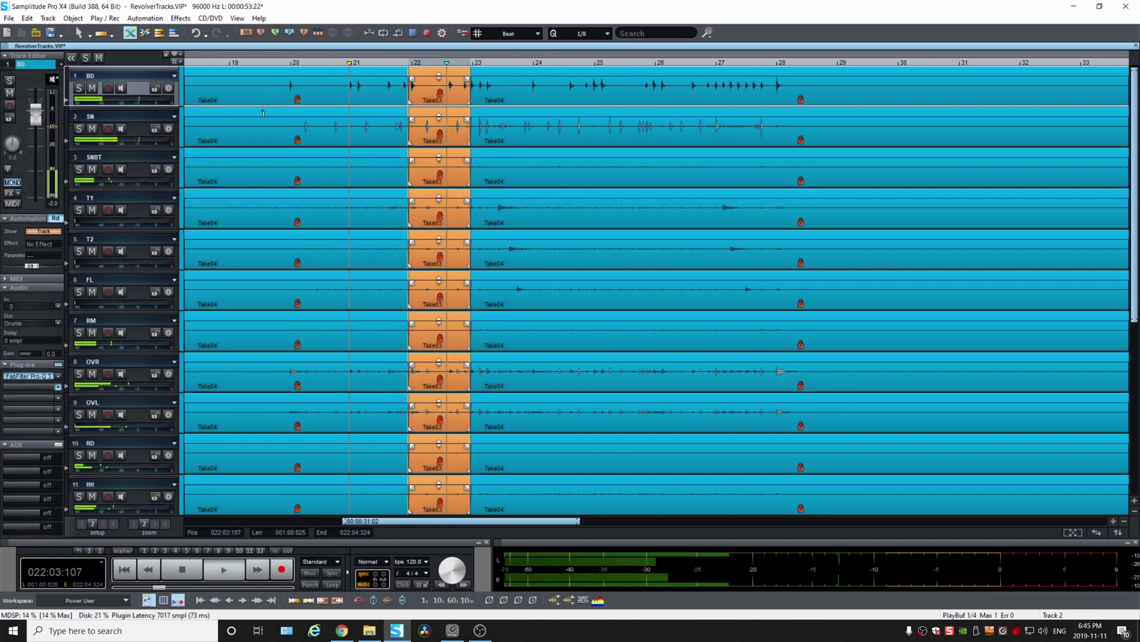
{"action": "key", "text": "space"}
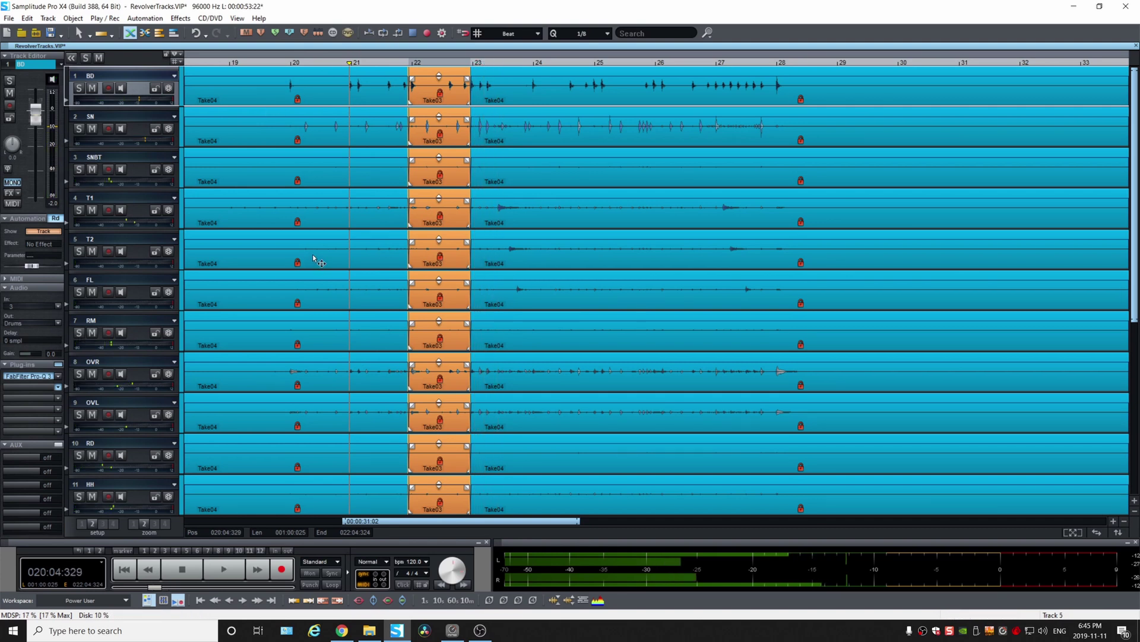
Undo the Take03 switch and the split, restoring continuous Take04 objects
{"action": "key", "text": "Delete"}
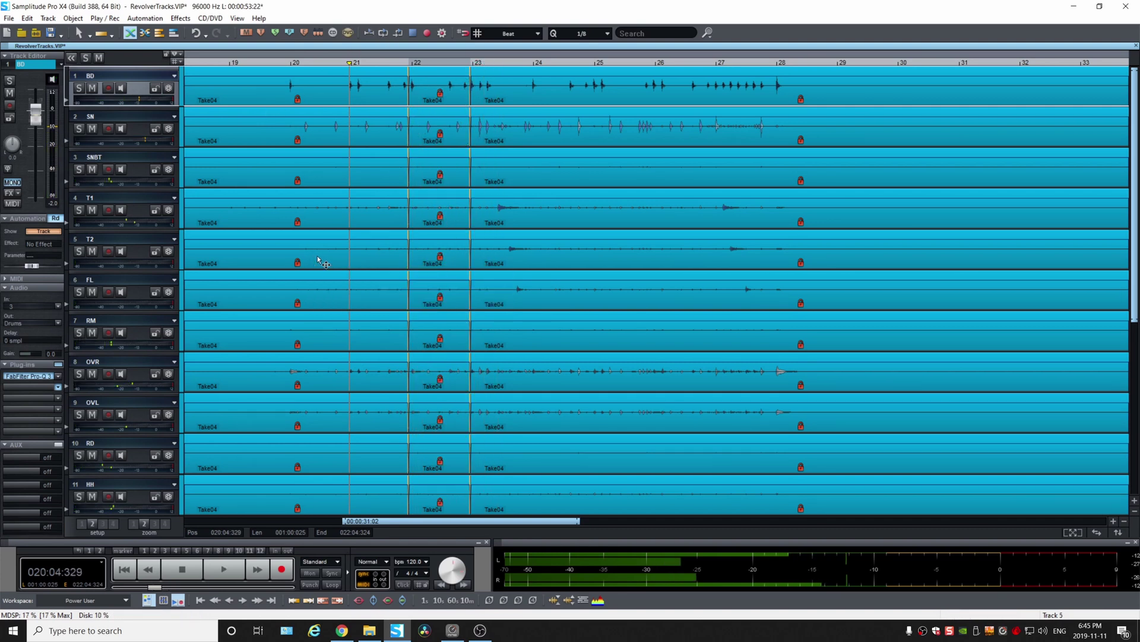
{"action": "key", "text": "ctrl+z"}
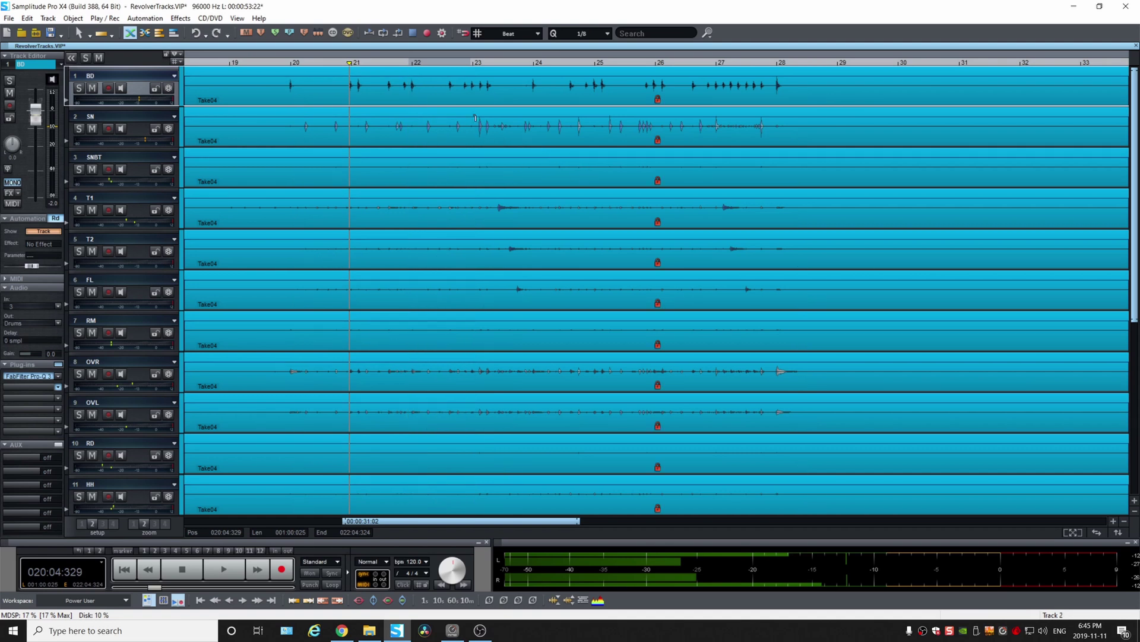
{"action": "key", "text": "ctrl+y"}
Select drum tracks 1 through 11 together and bring up track 1's revolver options
{"action": "scroll", "coordinate": [348, 412], "scroll_direction": "down", "scroll_amount": 5}
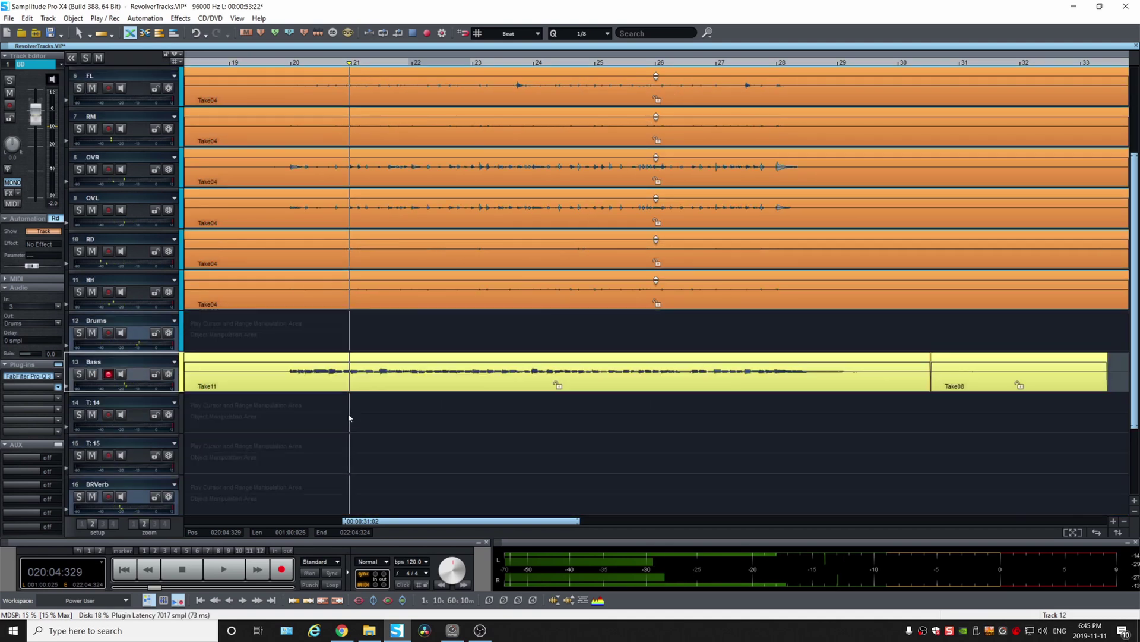
{"action": "scroll", "coordinate": [364, 380], "scroll_direction": "up", "scroll_amount": 5}
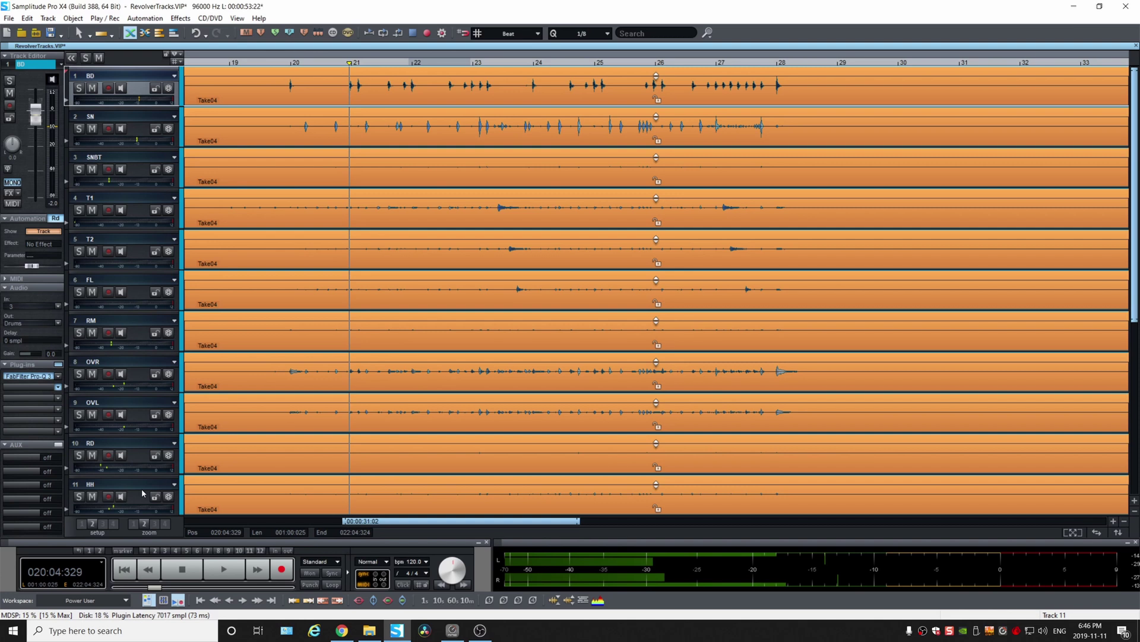
{"action": "left_click", "coordinate": [136, 483]}
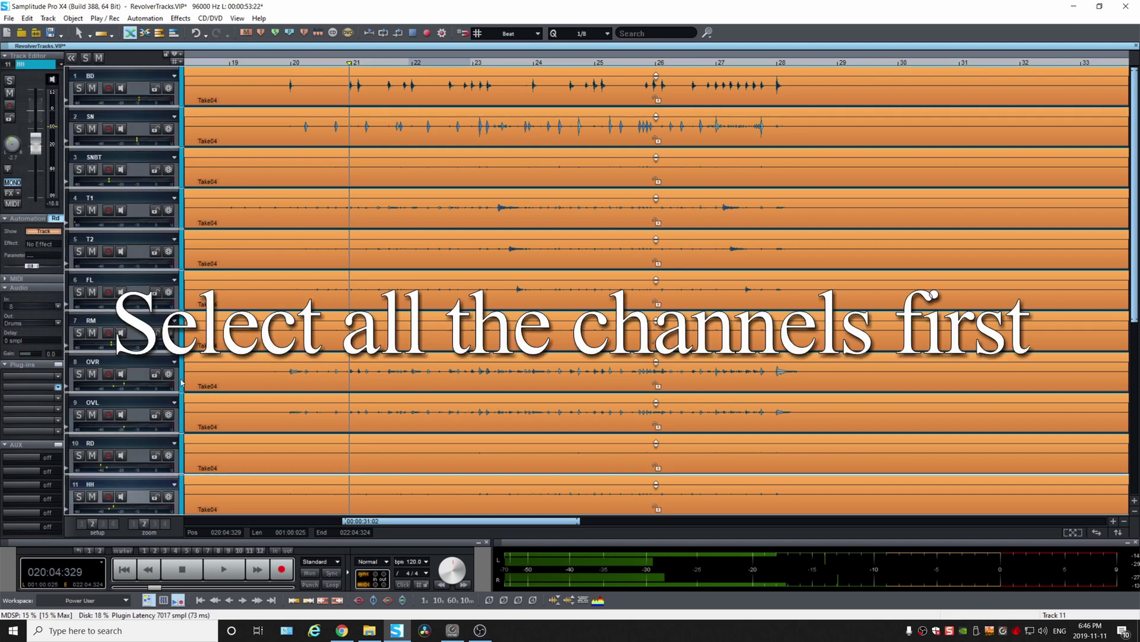
{"action": "left_click", "coordinate": [169, 88]}
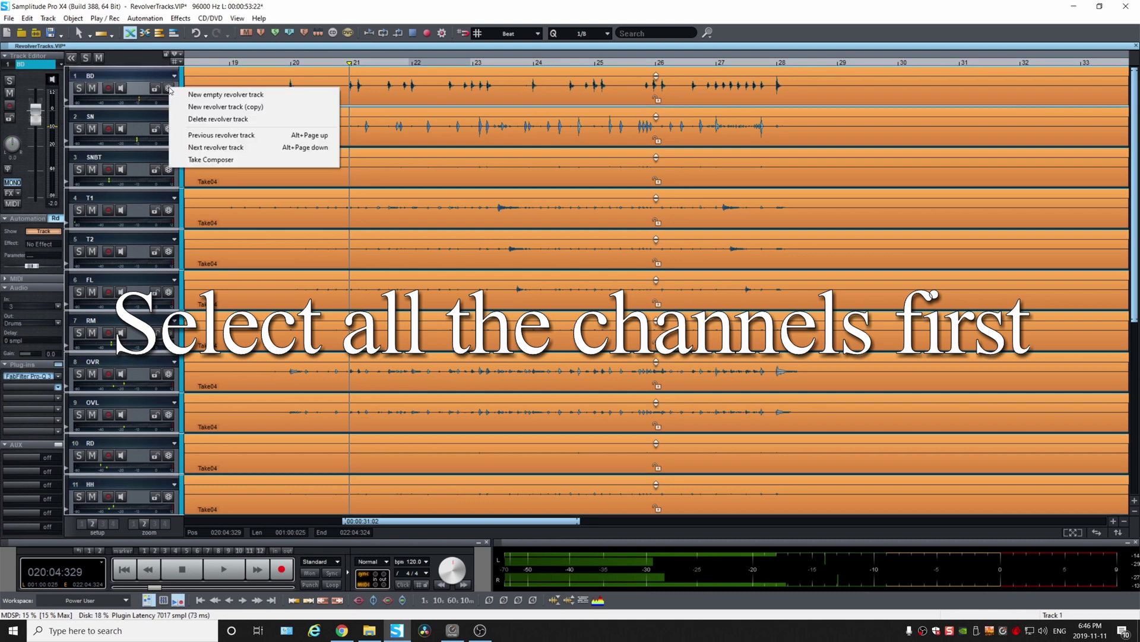
Create copied revolver versions of all selected tracks, named BD.01, SN.01 and so on
{"action": "left_click", "coordinate": [250, 107]}
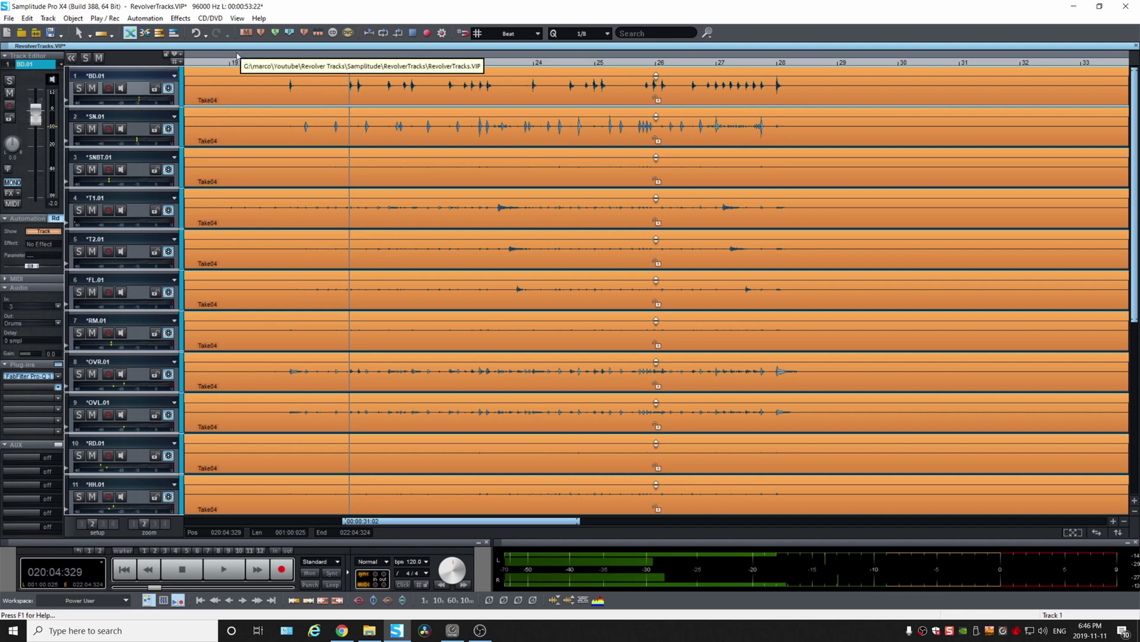
{"action": "left_click", "coordinate": [168, 88]}
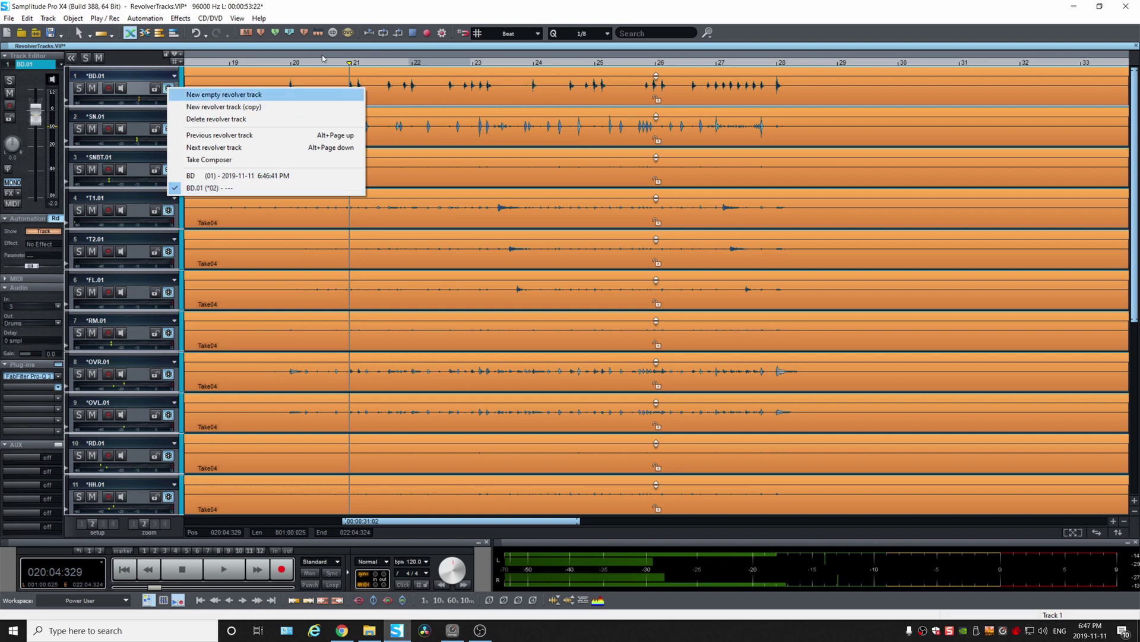
{"action": "left_click", "coordinate": [283, 6]}
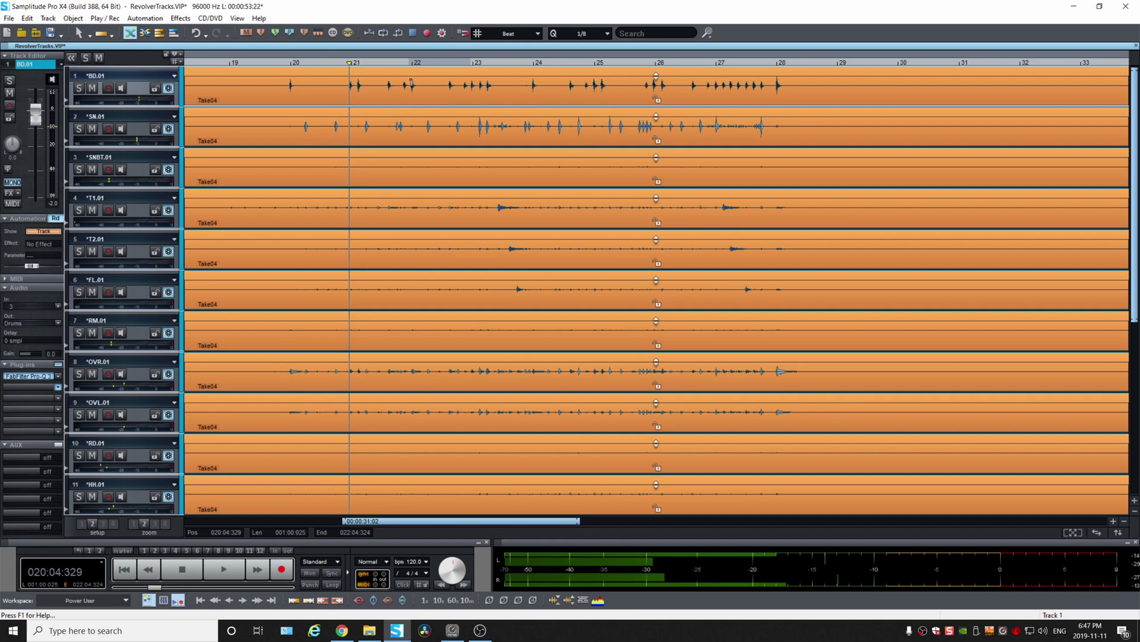
Mark bars 22–23 across all tracks and split every Take04 object at those edges
{"action": "left_click_drag", "start_coordinate": [412, 84], "coordinate": [471, 501]}
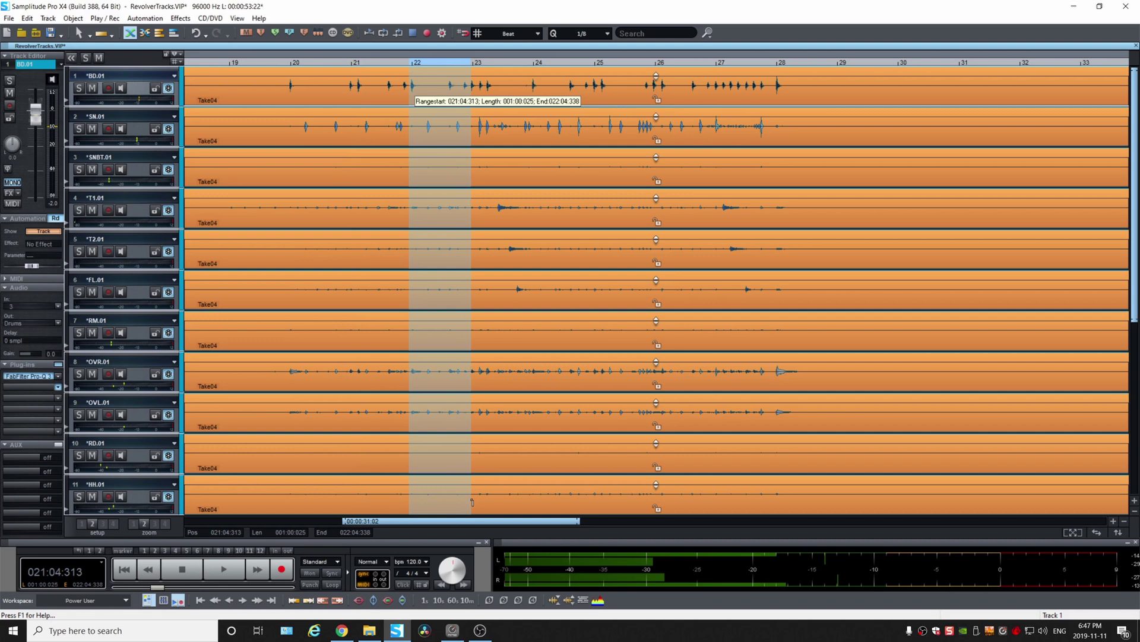
{"action": "left_click_drag", "start_coordinate": [472, 502], "coordinate": [470, 501]}
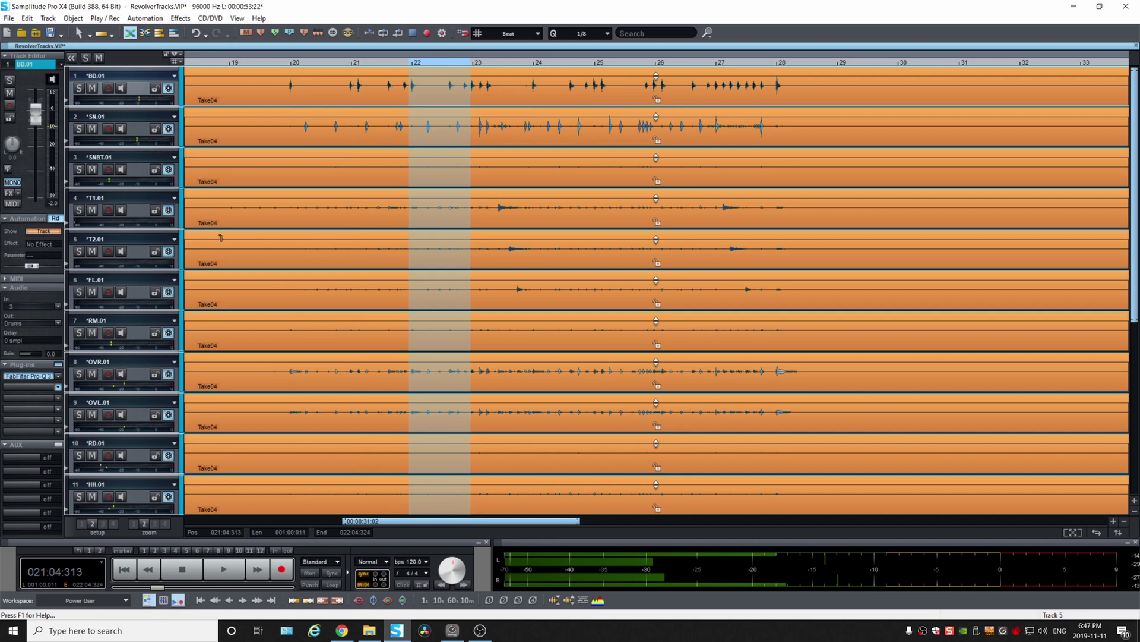
{"action": "key", "text": "t"}
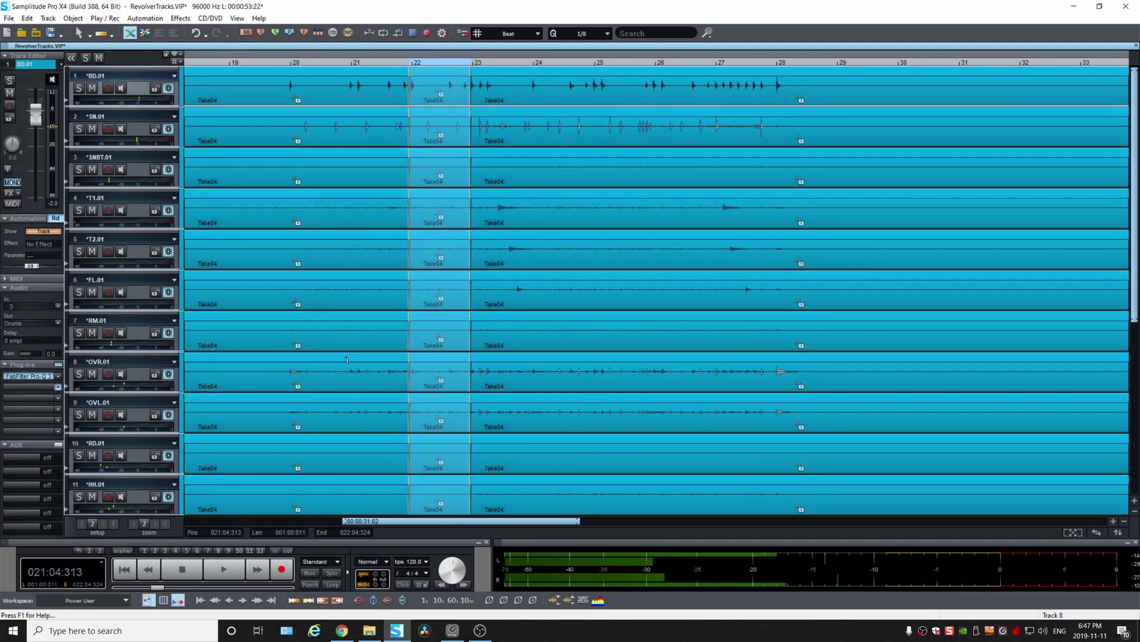
Switch the bar 22–23 pieces on every track to Take03, then show track 1's revolver list
{"action": "left_click", "coordinate": [428, 102]}
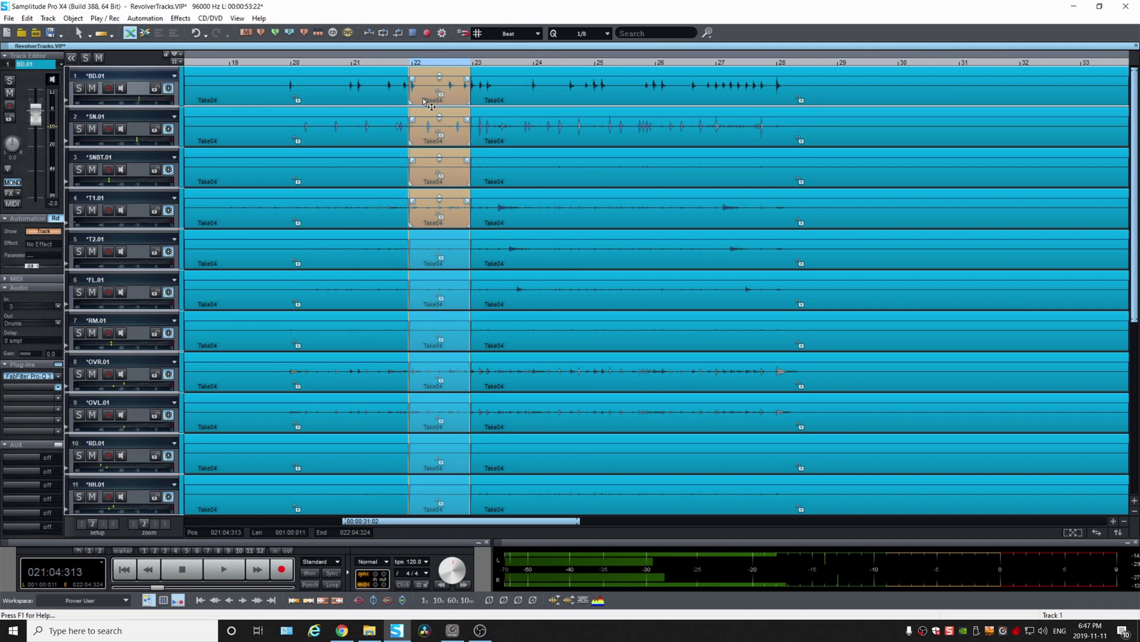
{"action": "right_click", "coordinate": [427, 143]}
{"action": "mouse_move", "coordinate": [510, 198]}
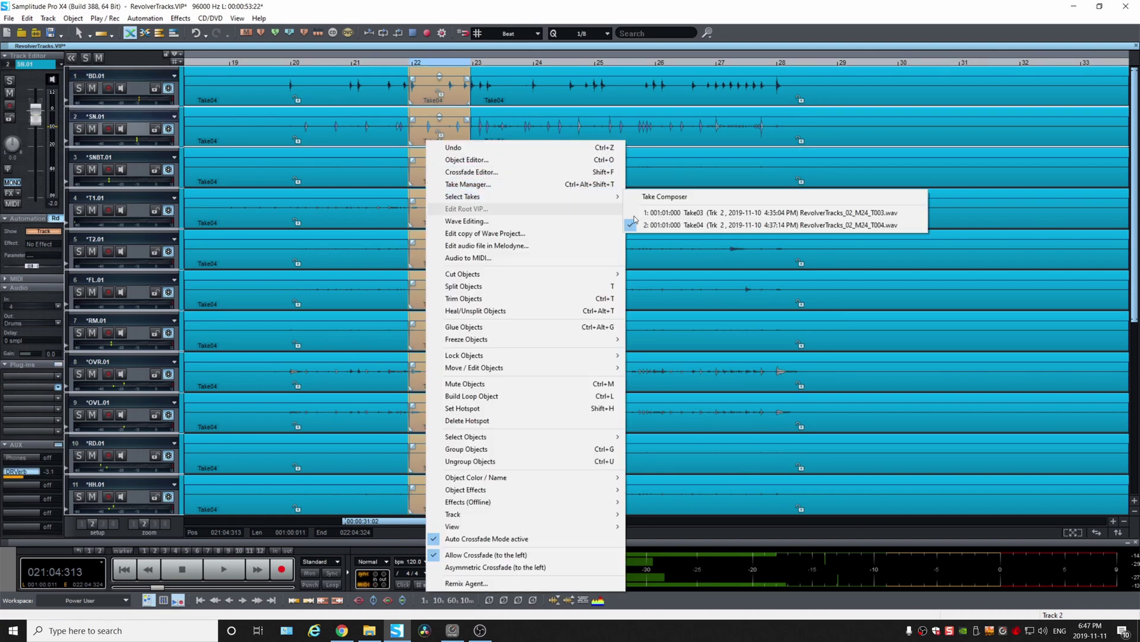
{"action": "left_click", "coordinate": [678, 213]}
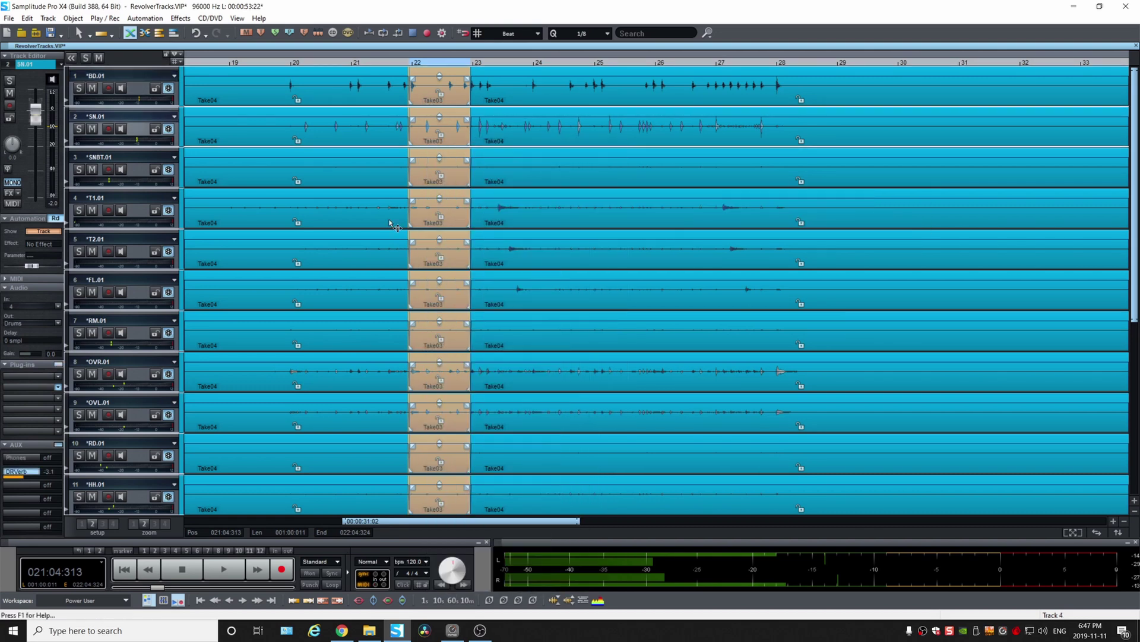
{"action": "left_click", "coordinate": [169, 89]}
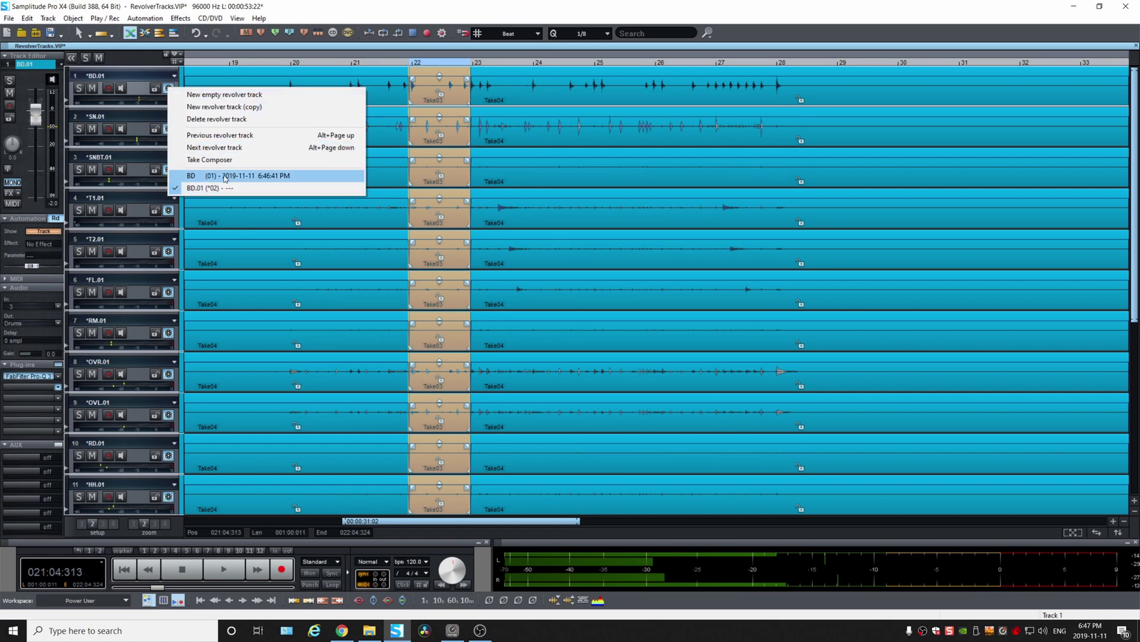
Select all drum objects, switch to the original BD version, then back to the BD.01 comp
{"action": "left_click", "coordinate": [792, 96]}
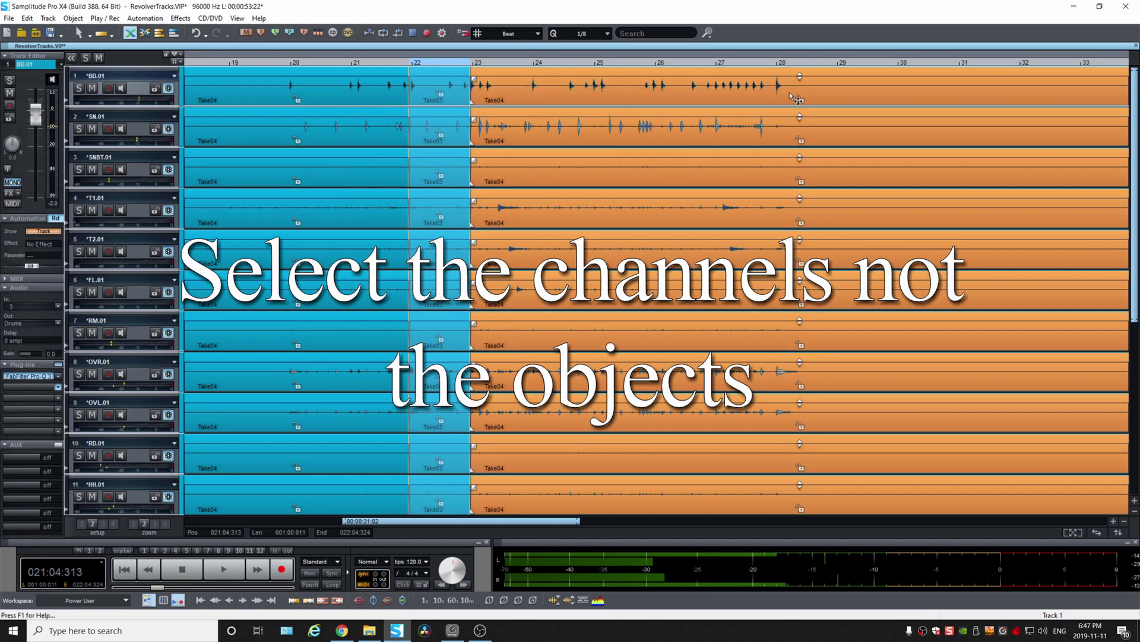
{"action": "left_click", "coordinate": [351, 123], "text": "shift"}
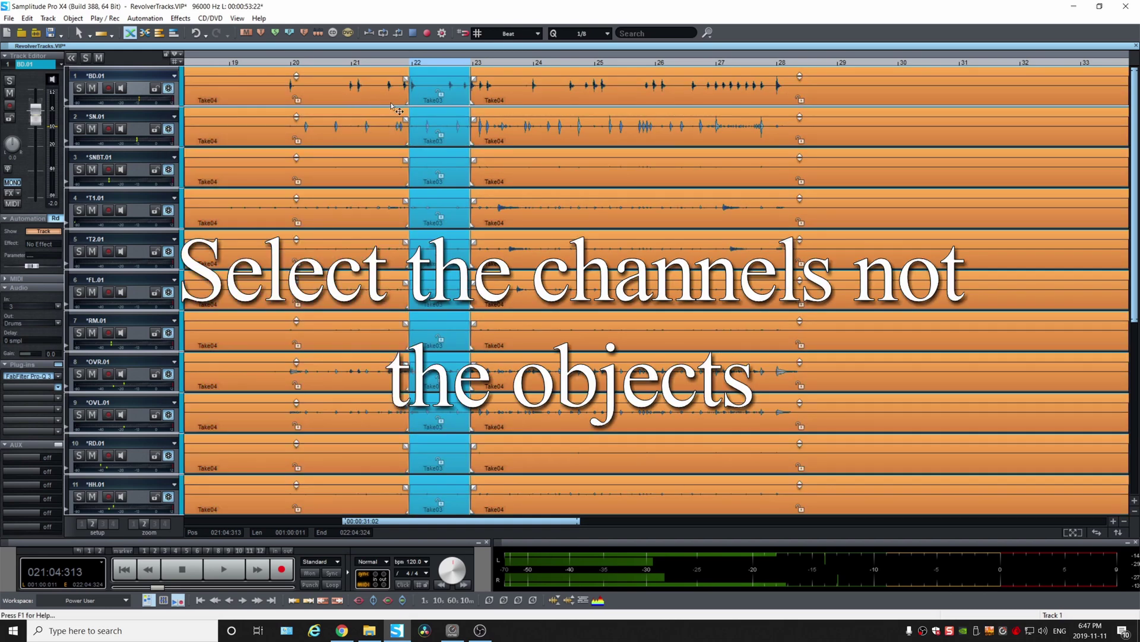
{"action": "left_click", "coordinate": [428, 176], "text": "shift"}
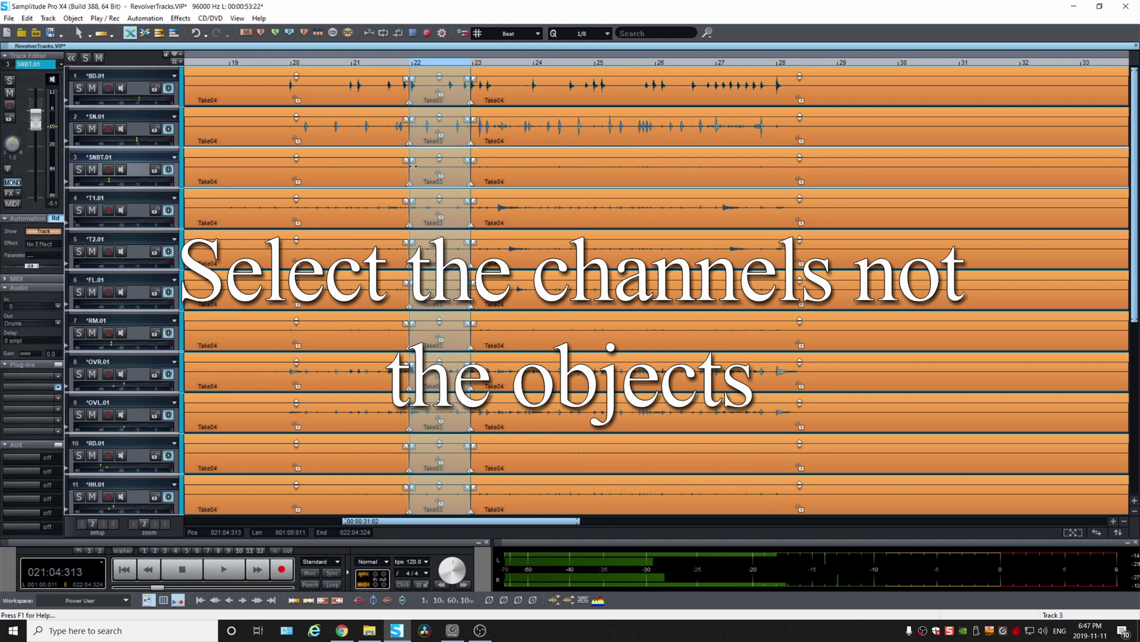
{"action": "left_click", "coordinate": [169, 89]}
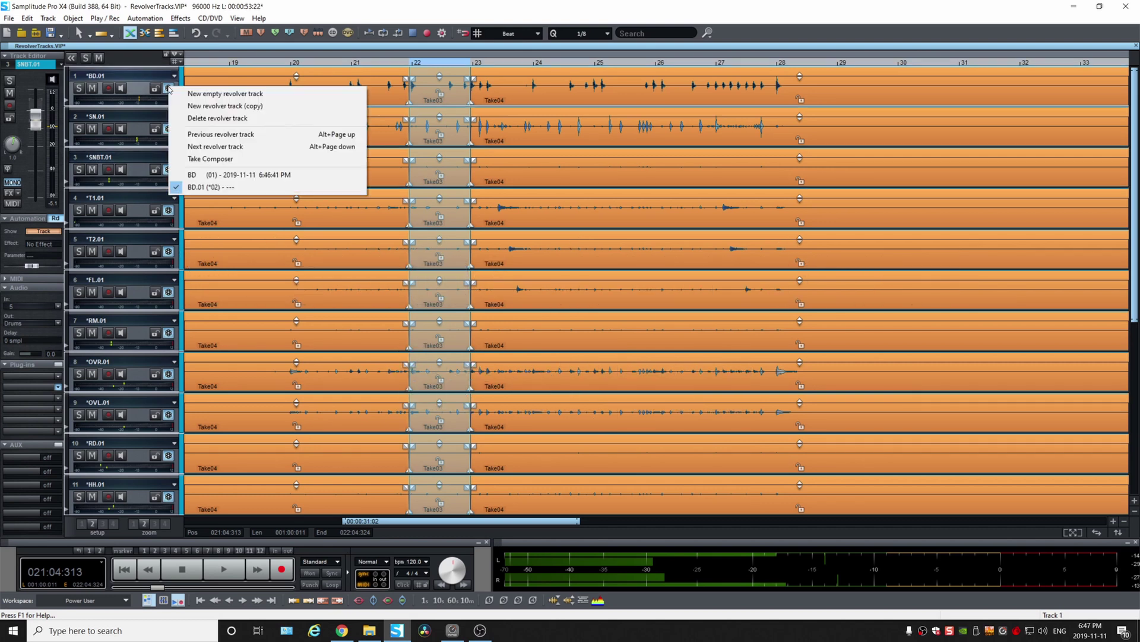
{"action": "left_click", "coordinate": [230, 177]}
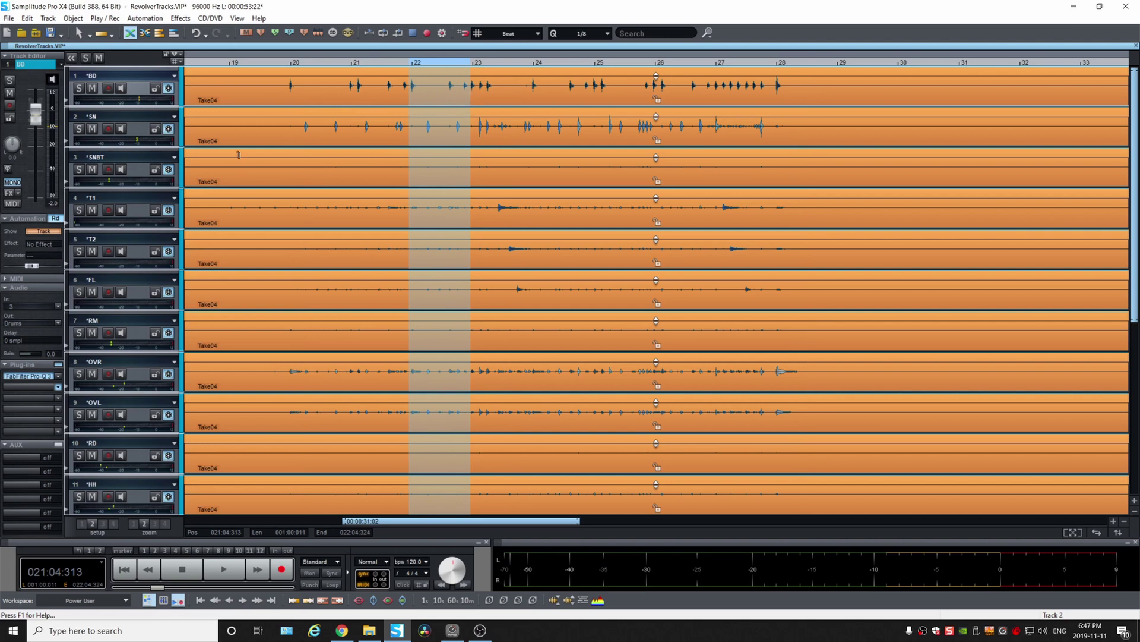
{"action": "left_click", "coordinate": [169, 88]}
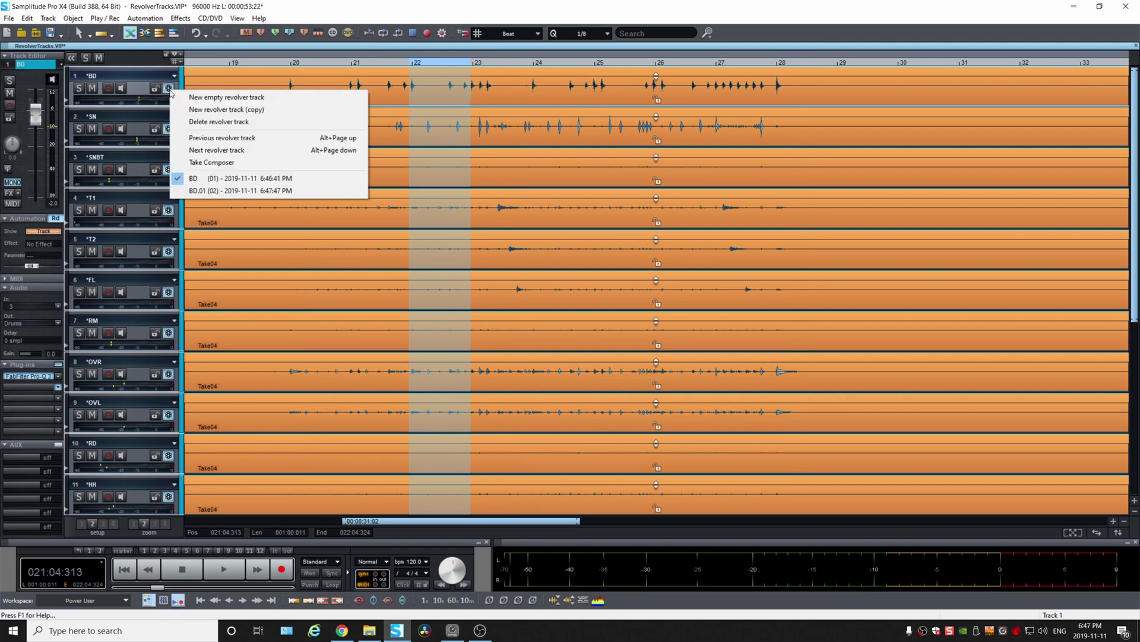
{"action": "left_click", "coordinate": [238, 191]}
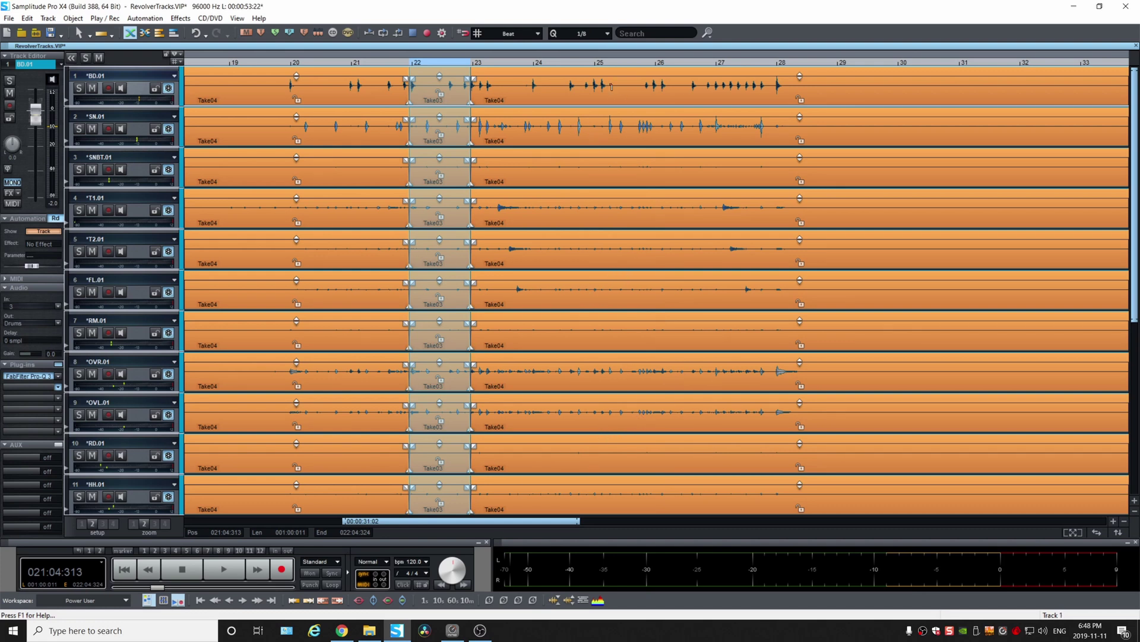
Move the Take04 start to bar 25 so Take03 spans bars 22–25, then play it back
{"action": "left_click", "coordinate": [468, 511]}
{"action": "left_click_drag", "start_coordinate": [472, 511], "coordinate": [595, 511]}
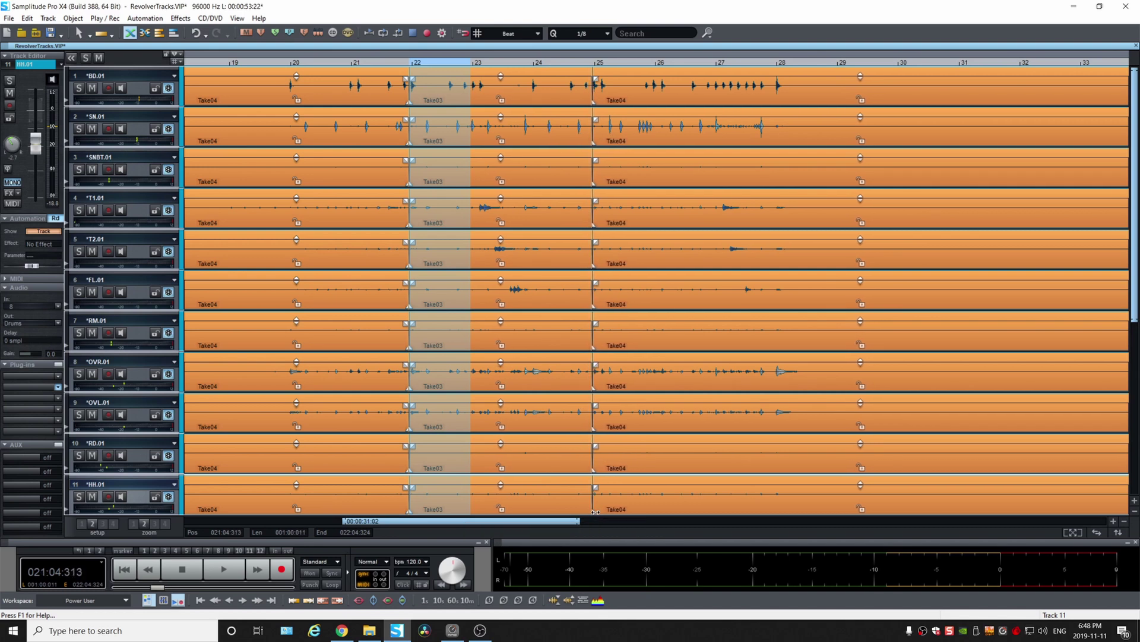
{"action": "left_click", "coordinate": [333, 63]}
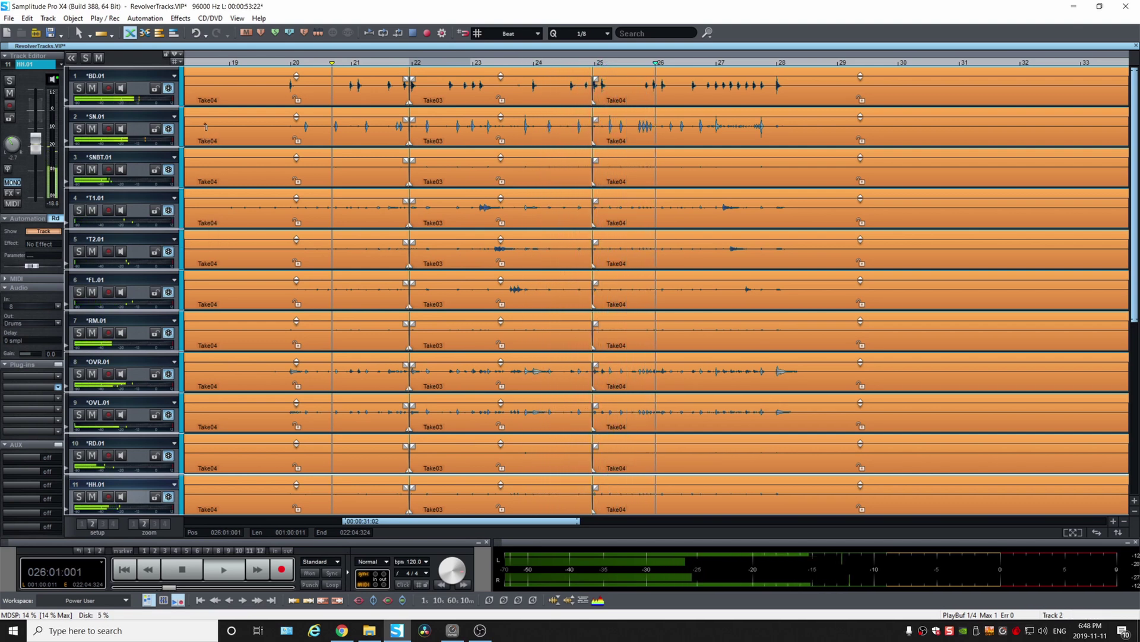
{"action": "key", "text": "space"}
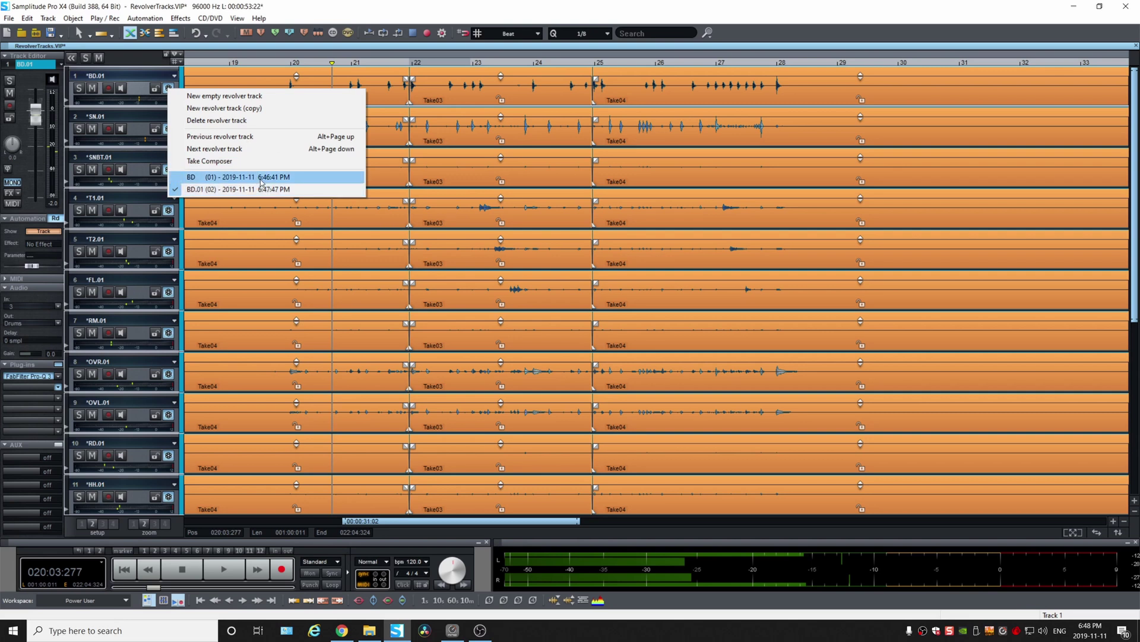
Make a .02 revolver copy with Take03 spanning bars 25–28, auditioning from about bar 23.7
{"action": "left_click", "coordinate": [267, 110]}
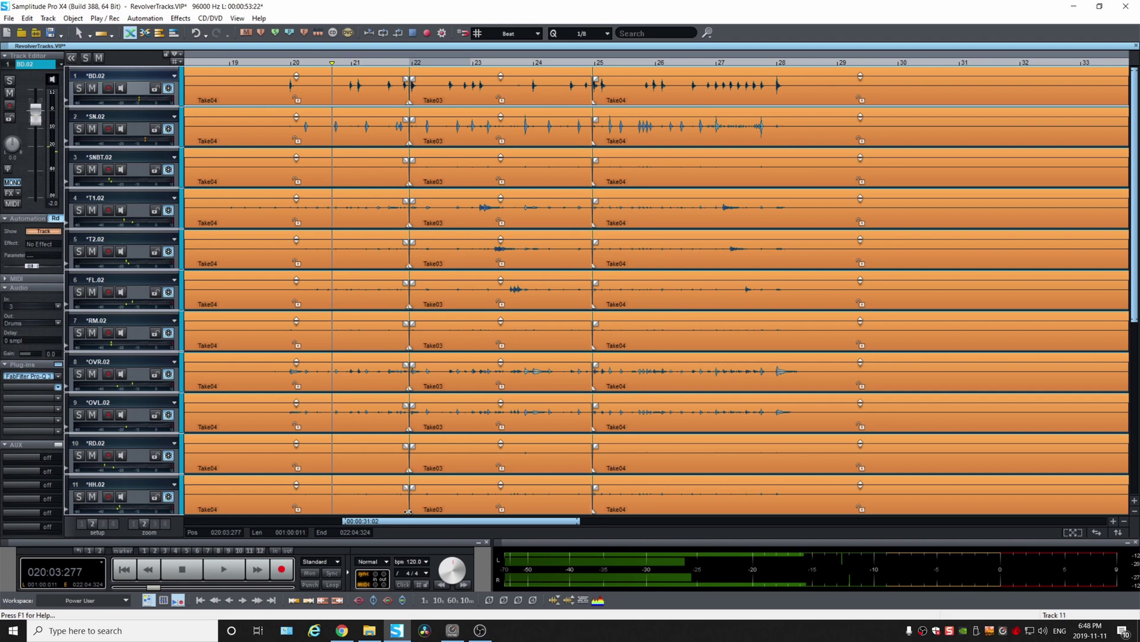
{"action": "left_click_drag", "start_coordinate": [594, 511], "coordinate": [691, 509]}
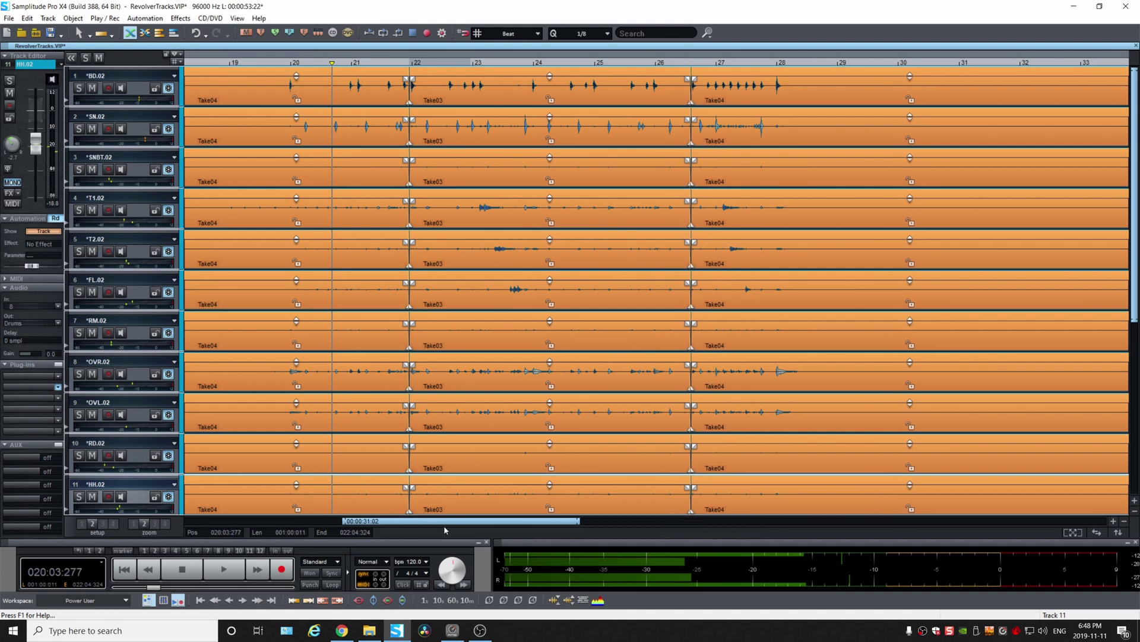
{"action": "left_click_drag", "start_coordinate": [408, 512], "coordinate": [593, 505]}
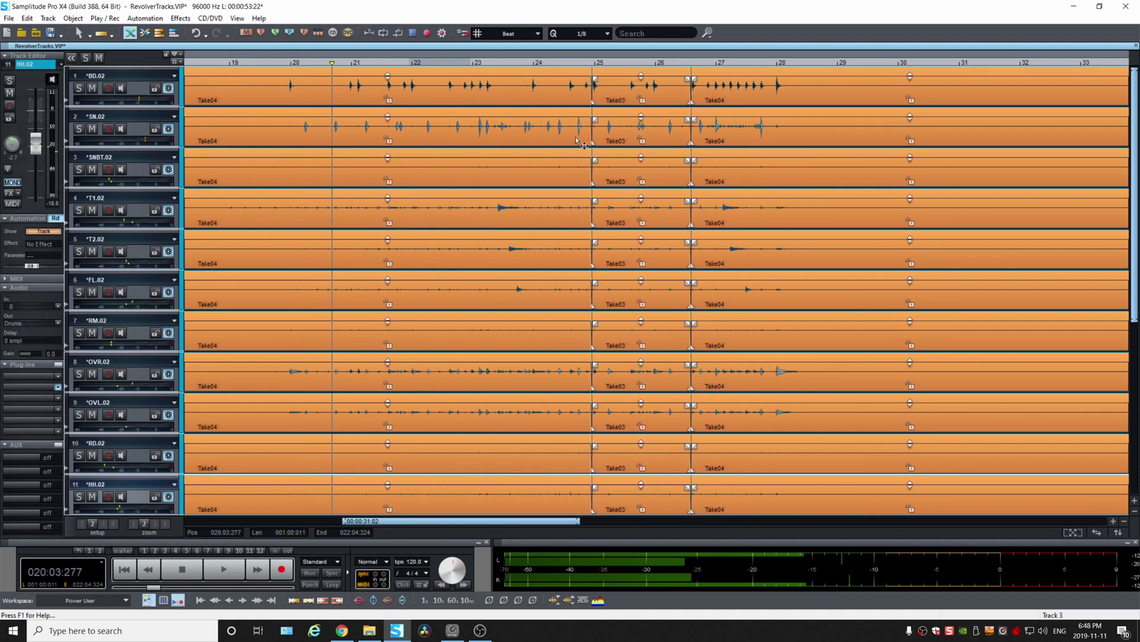
{"action": "left_click", "coordinate": [515, 61]}
{"action": "key", "text": "space"}
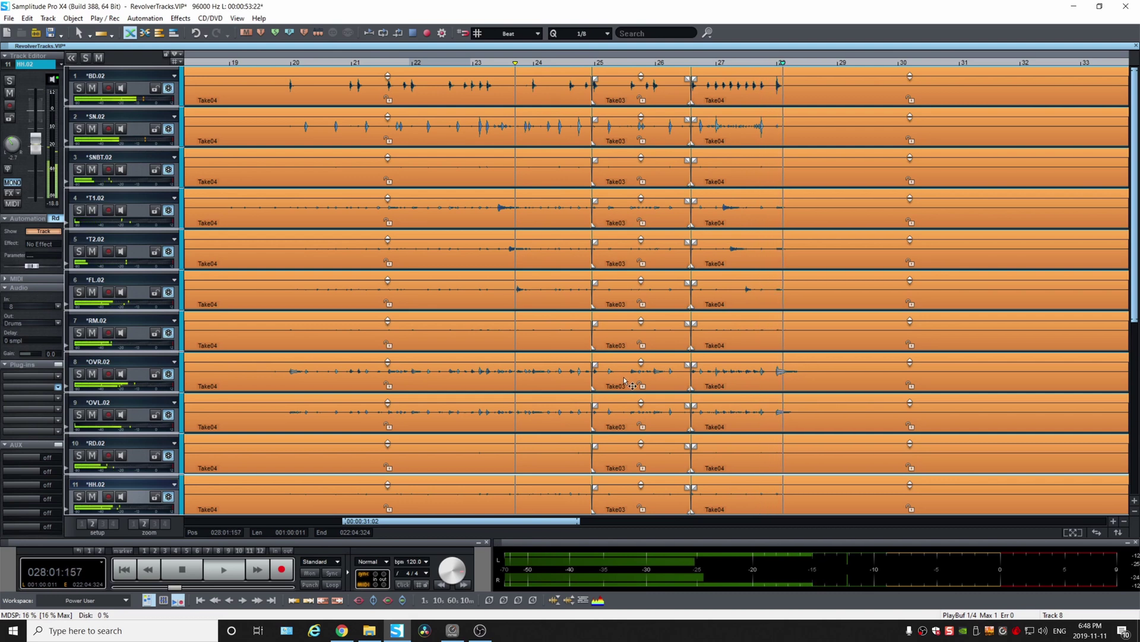
{"action": "key", "text": "space"}
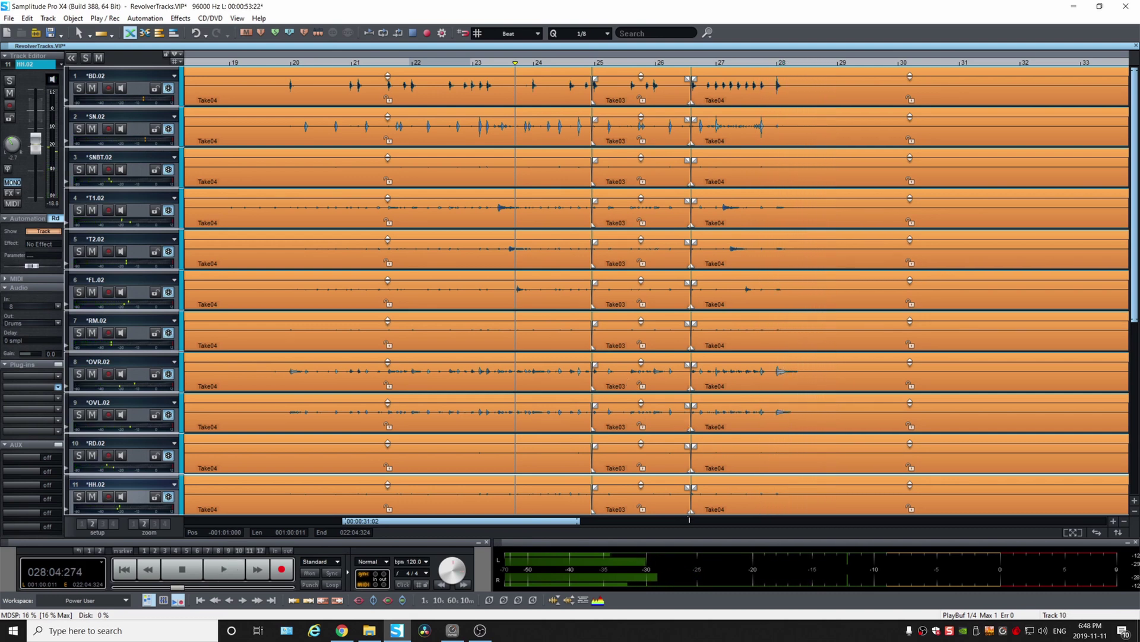
{"action": "left_click_drag", "start_coordinate": [691, 512], "coordinate": [861, 504]}
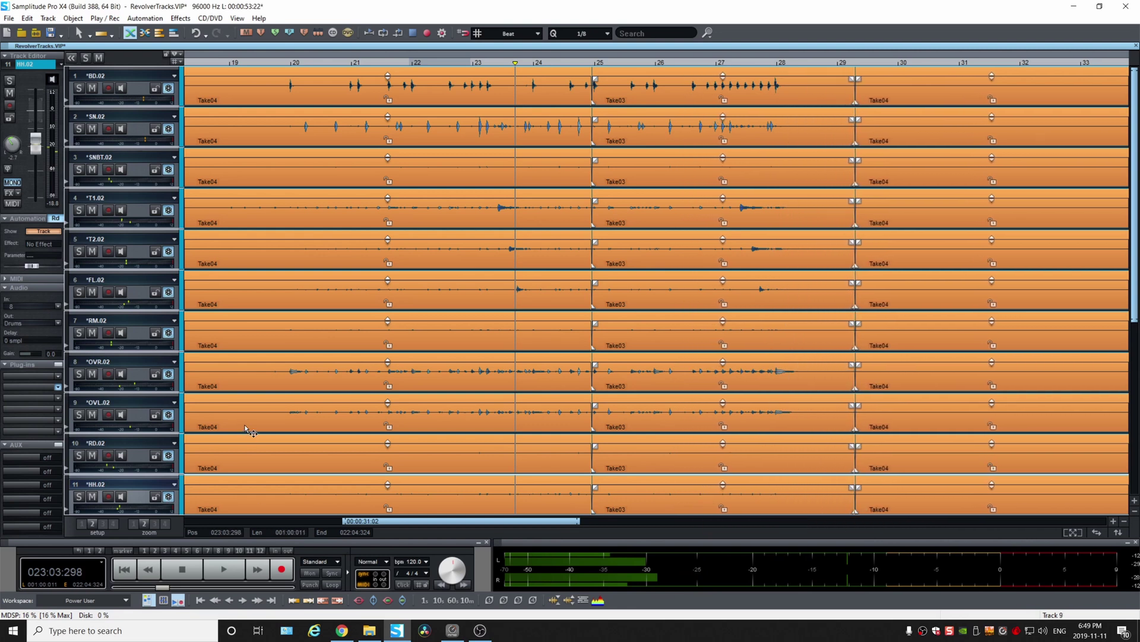
{"action": "left_click", "coordinate": [169, 89]}
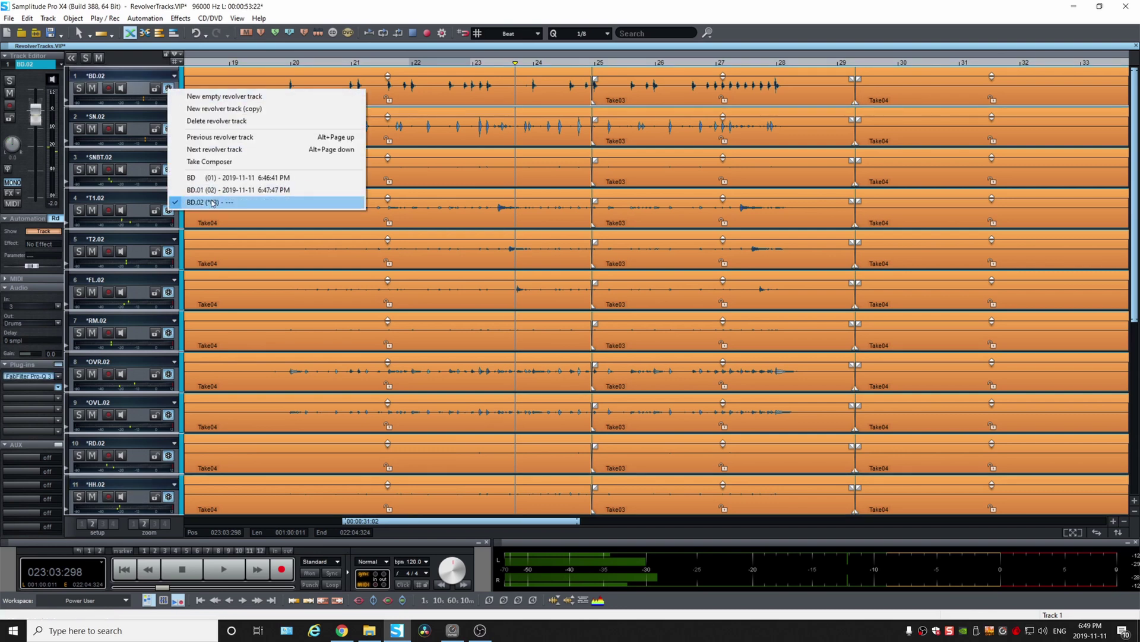
Clear the range selection and toggle the drums between the plain take and the .01 comp
{"action": "left_click", "coordinate": [284, 10]}
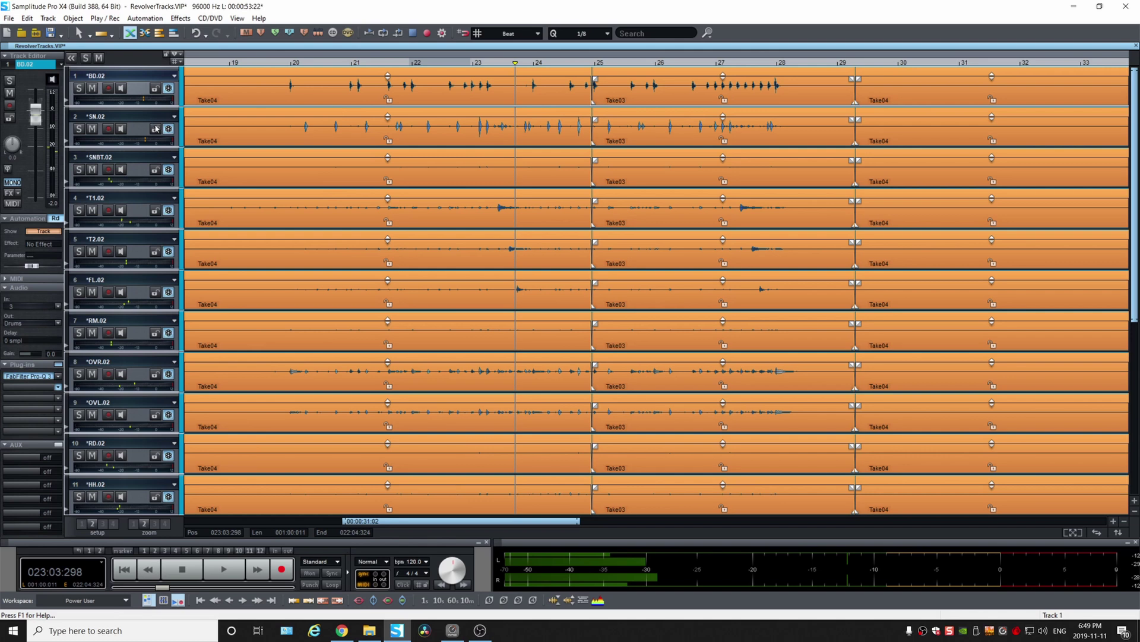
{"action": "left_click", "coordinate": [126, 76]}
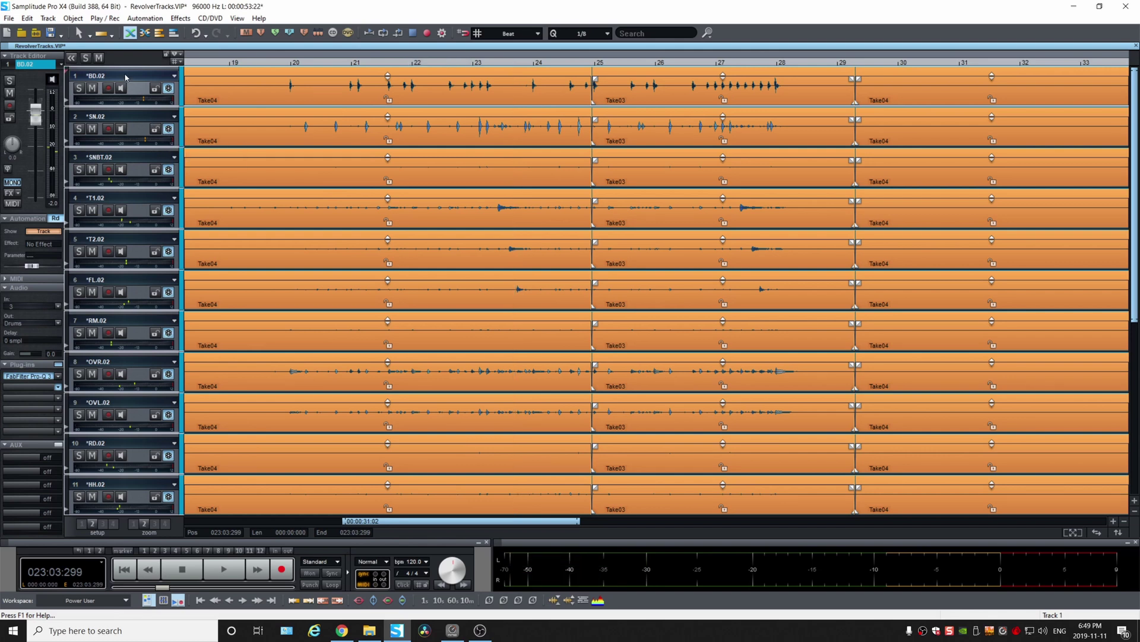
{"action": "left_click", "coordinate": [169, 89]}
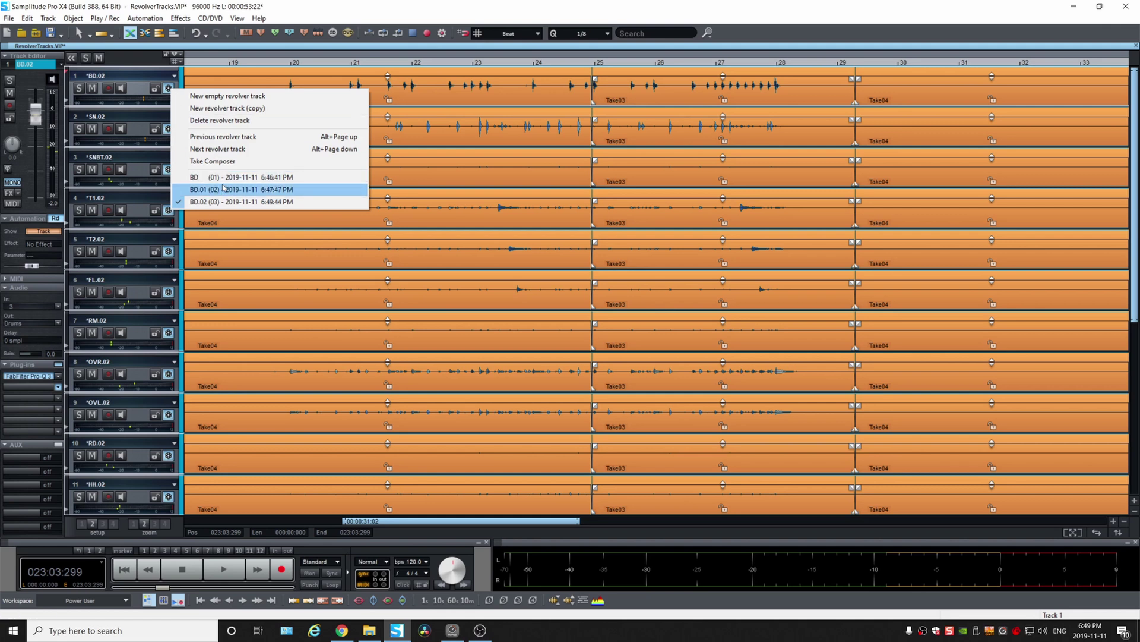
{"action": "left_click", "coordinate": [301, 4]}
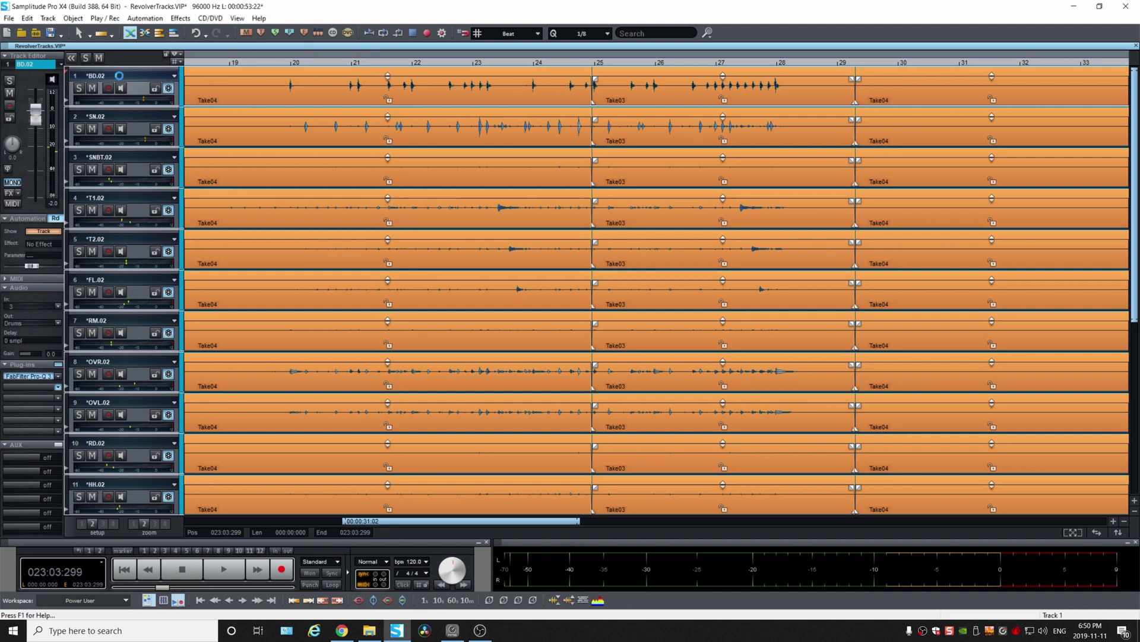
{"action": "key", "text": "ctrl+z"}
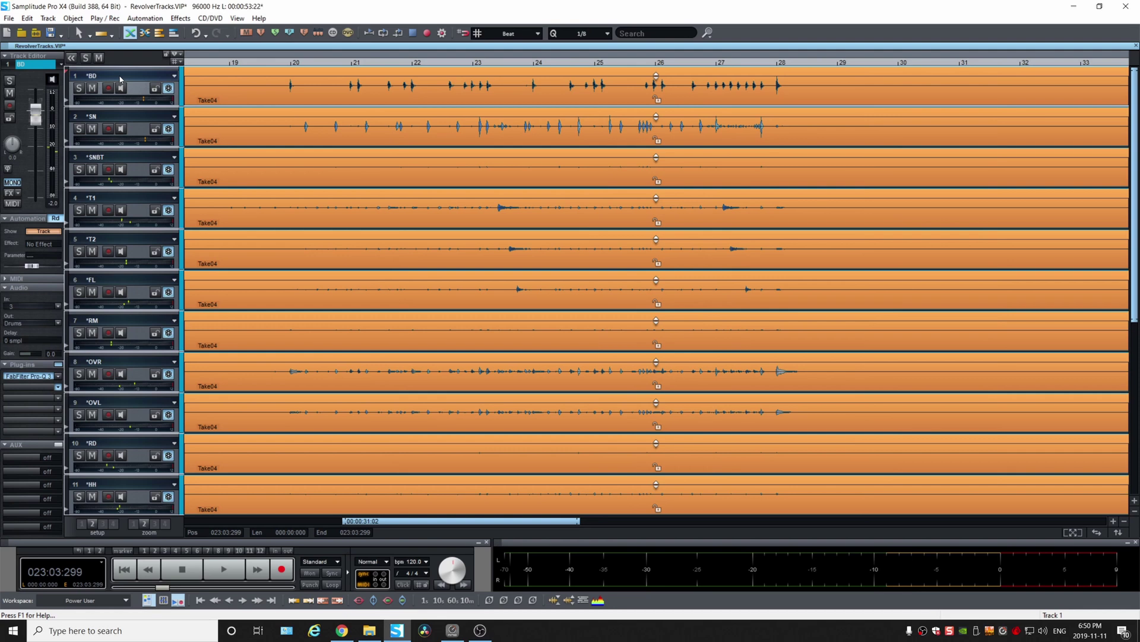
{"action": "key", "text": "ctrl+z"}
{"action": "key", "text": "ctrl+z"}
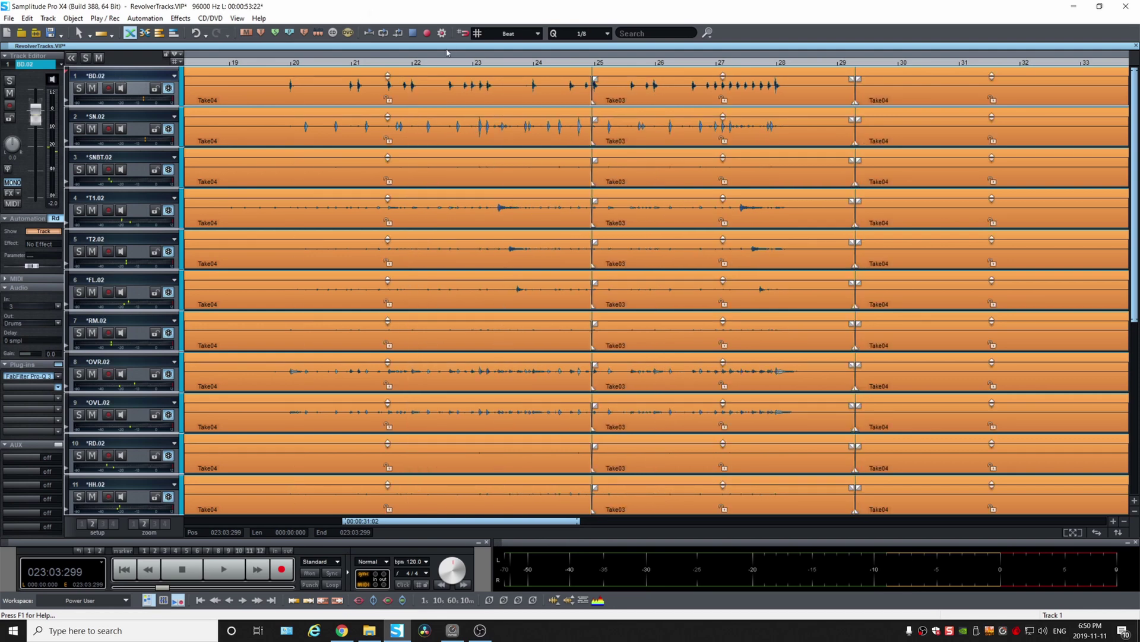
Play from bar 20 while switching the drums between the plain take and the .01 comp
{"action": "left_click", "coordinate": [331, 63]}
{"action": "key", "text": "space"}
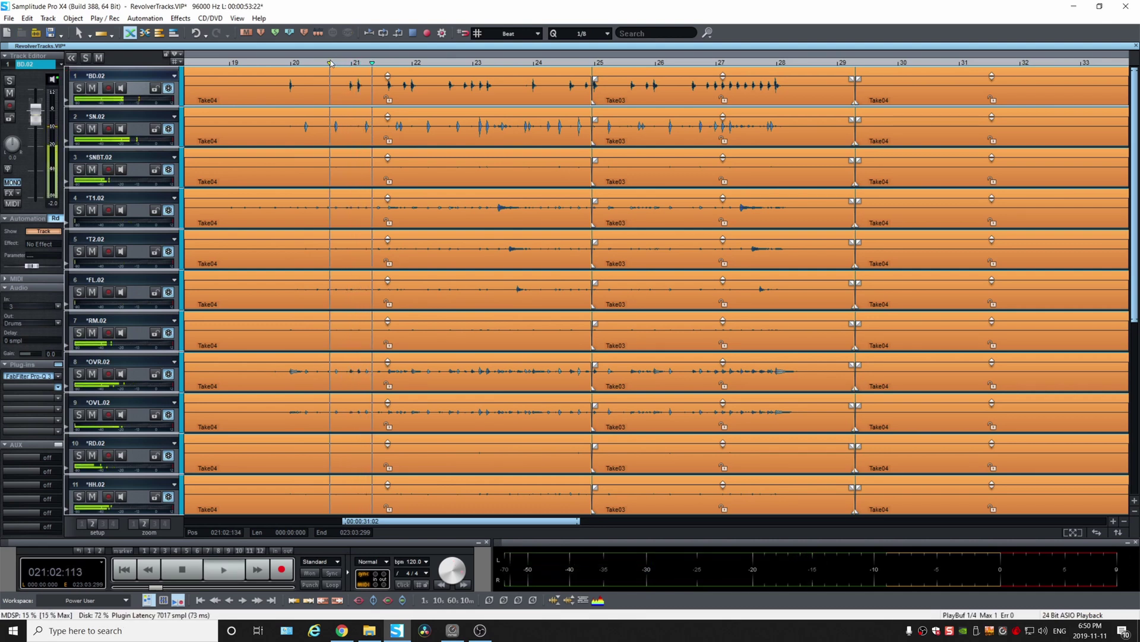
{"action": "key", "text": "ctrl+z"}
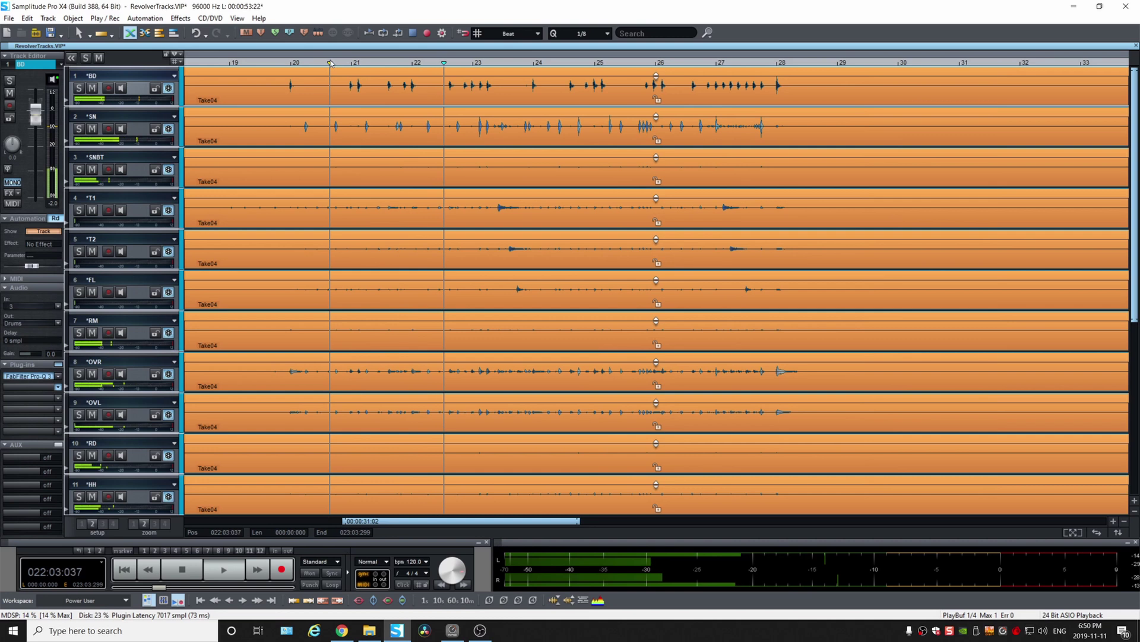
{"action": "key", "text": "ctrl+z"}
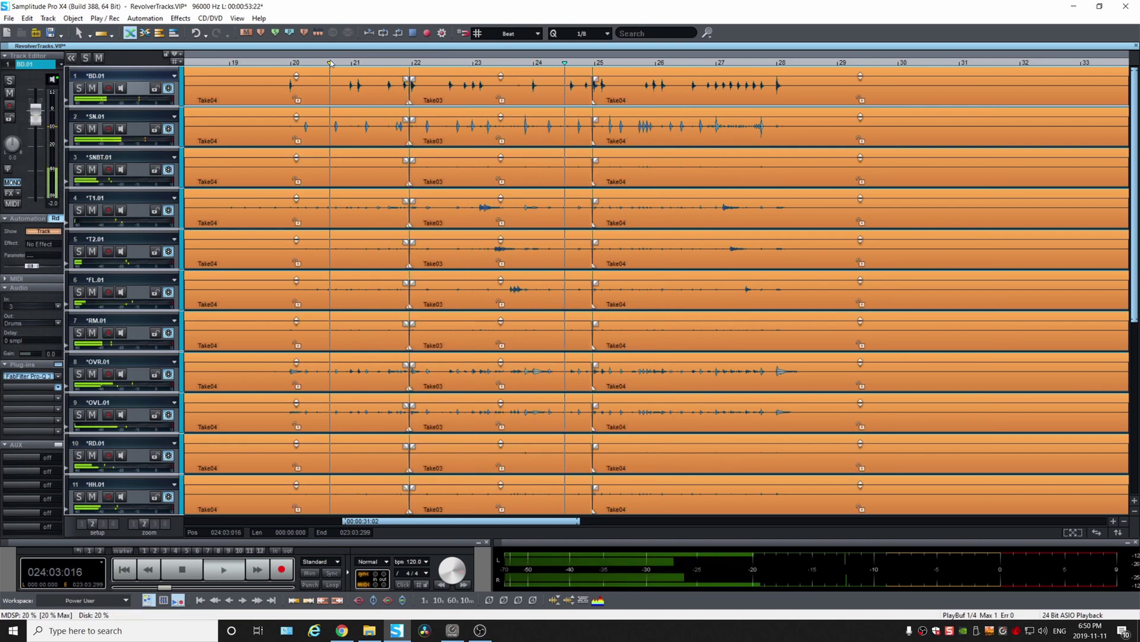
{"action": "key", "text": "space"}
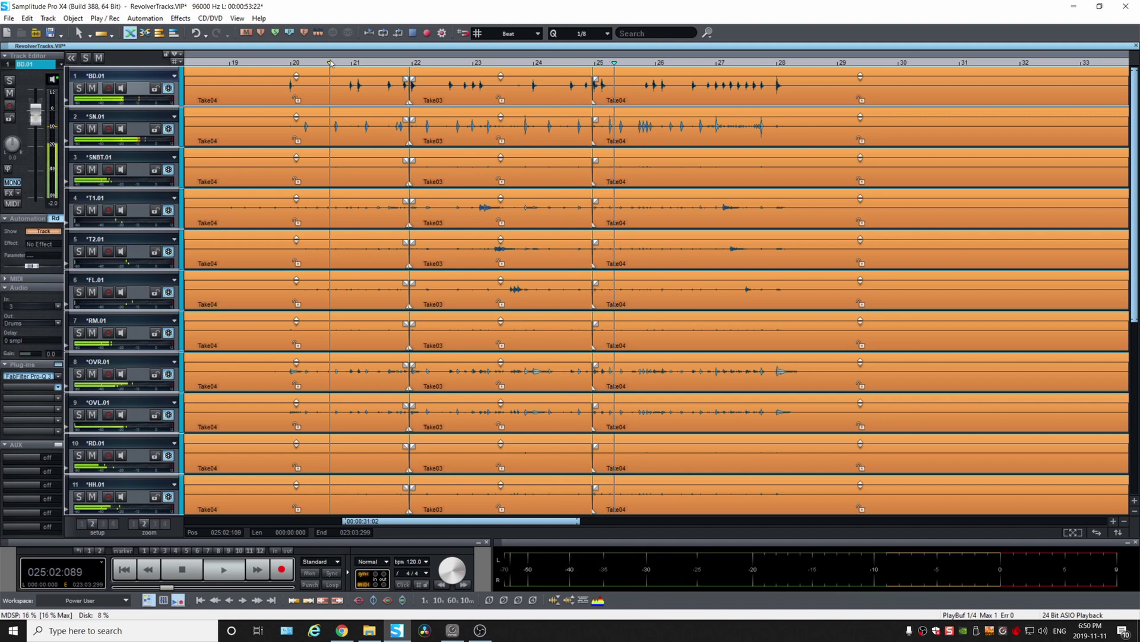
Switch the drums to the .02 comp, play briefly, then loop a bar 21–26 range
{"action": "key", "text": "ctrl+y"}
{"action": "key", "text": "space"}
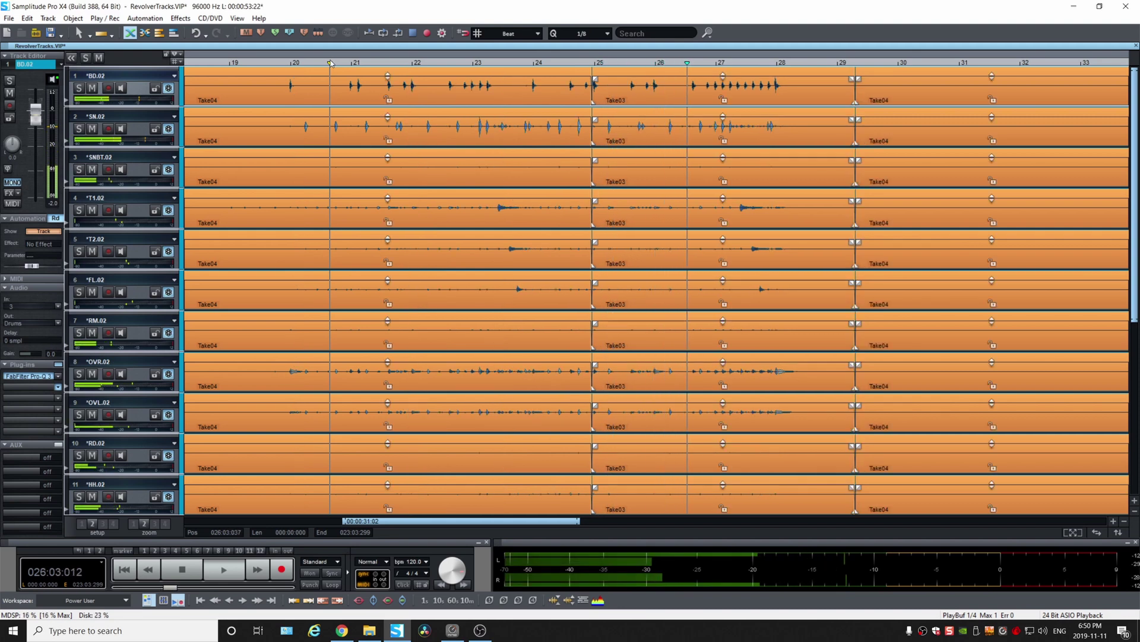
{"action": "key", "text": "space"}
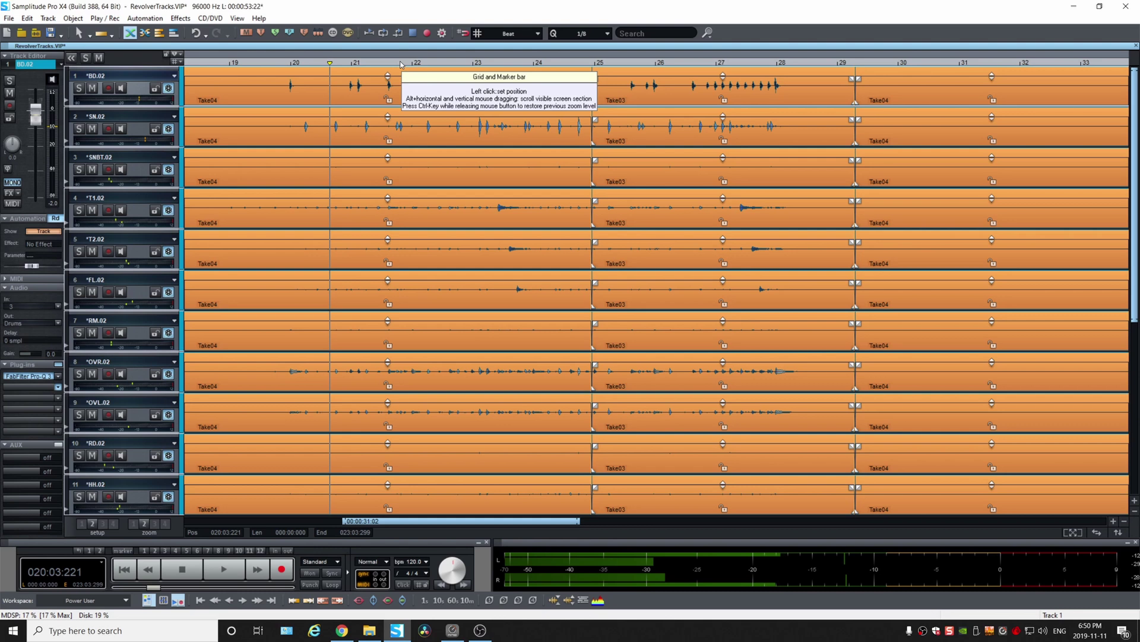
{"action": "left_click_drag", "start_coordinate": [401, 65], "coordinate": [701, 61]}
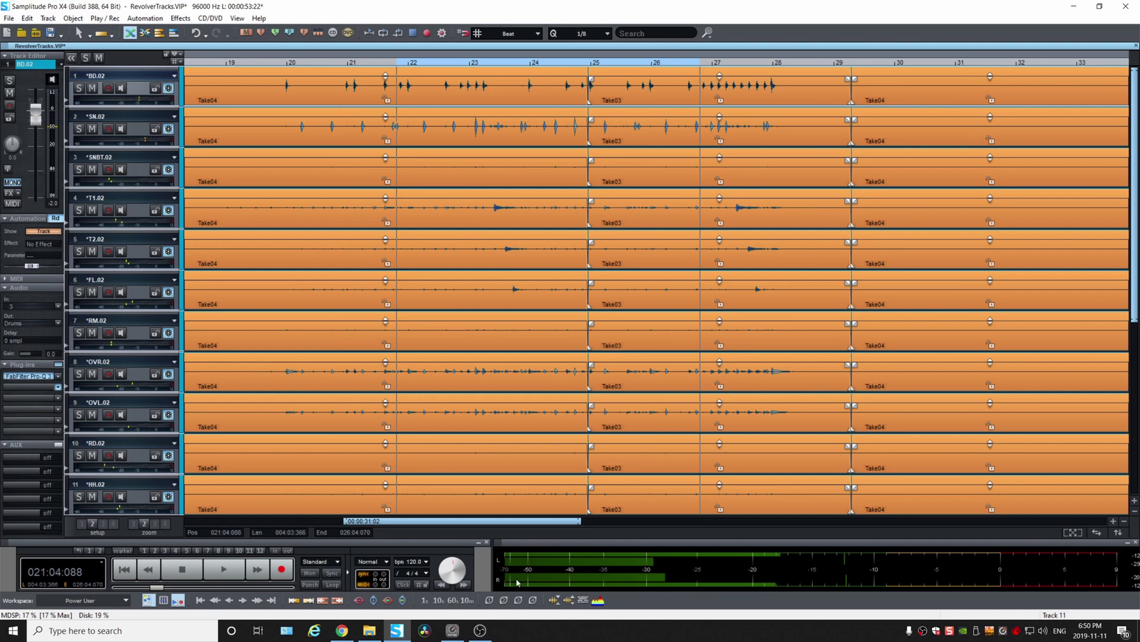
{"action": "left_click", "coordinate": [332, 584]}
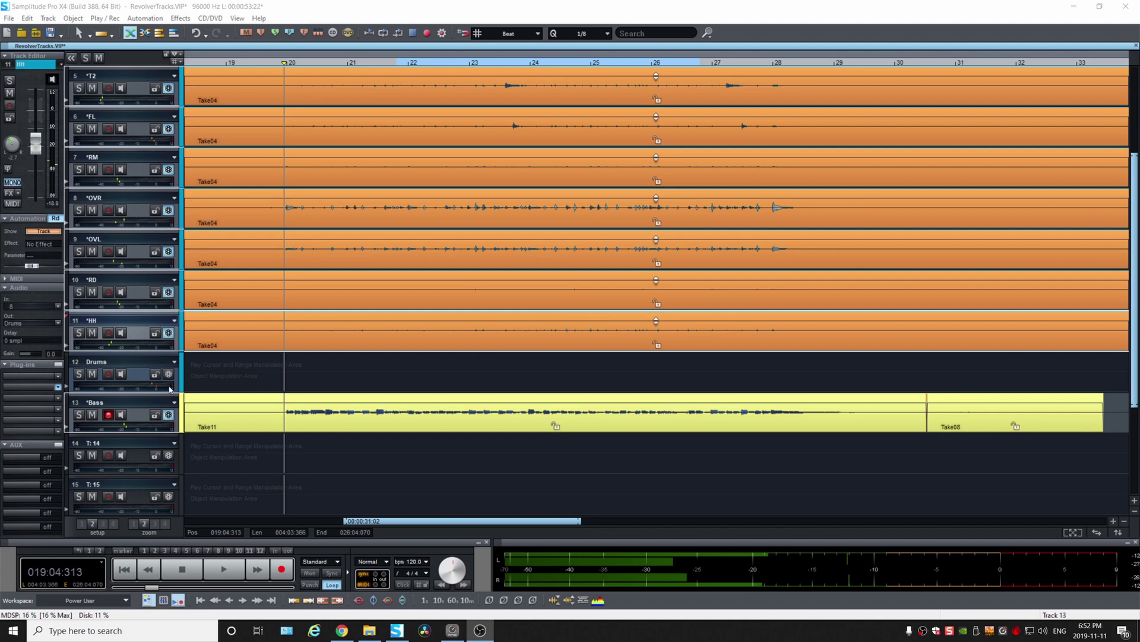
Solo the Bass track and audition it from bar 20
{"action": "left_click", "coordinate": [125, 444]}
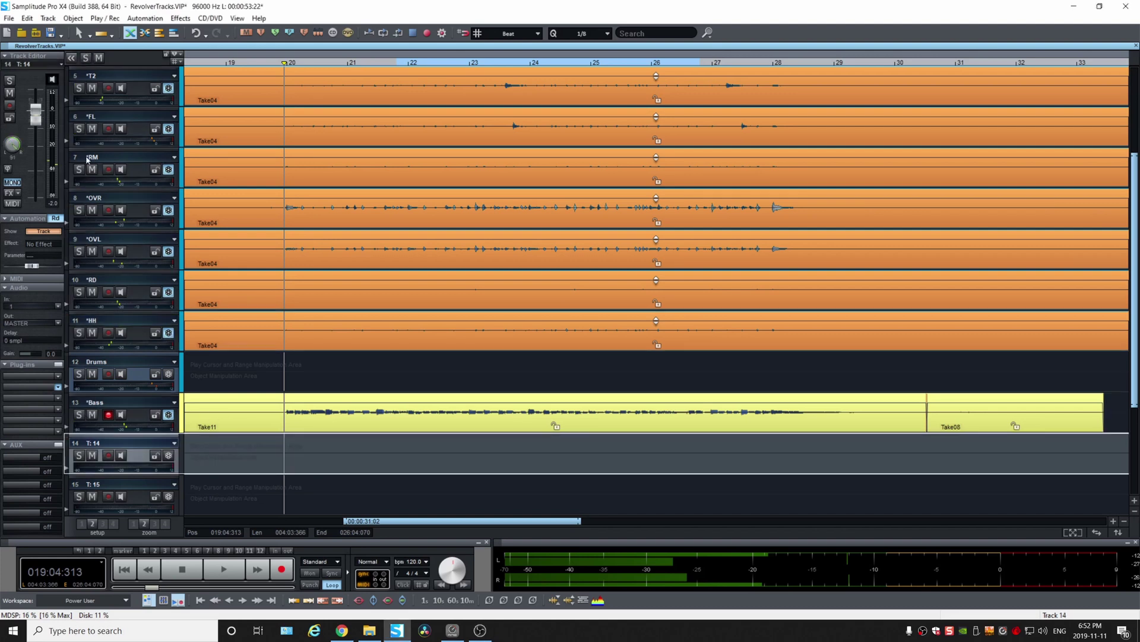
{"action": "left_click", "coordinate": [78, 414]}
{"action": "key", "text": "space"}
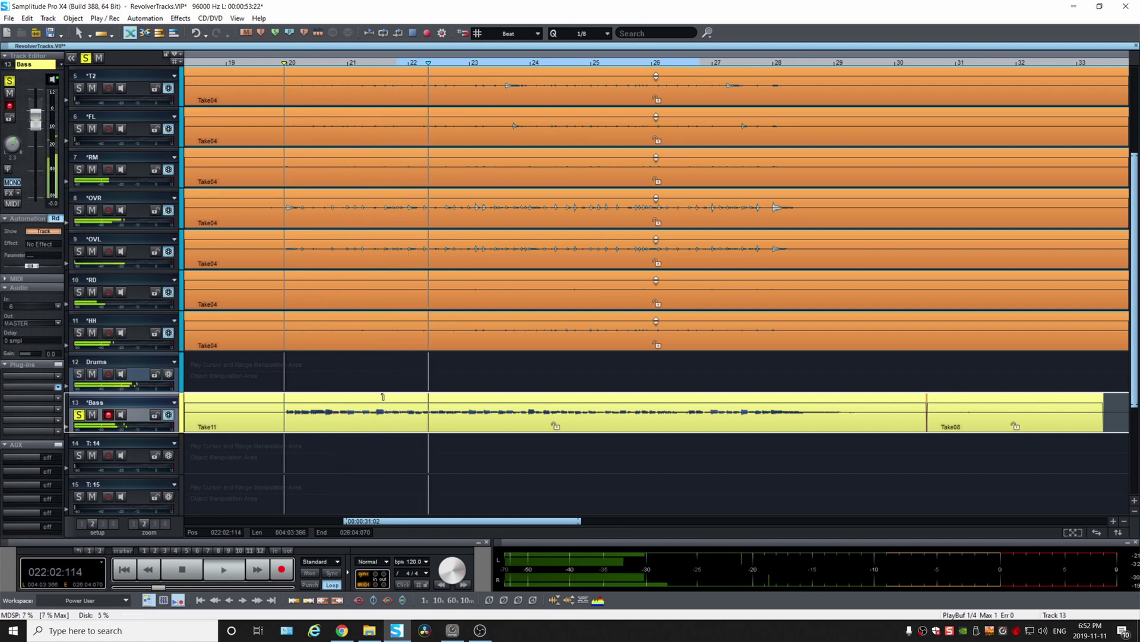
{"action": "key", "text": "space"}
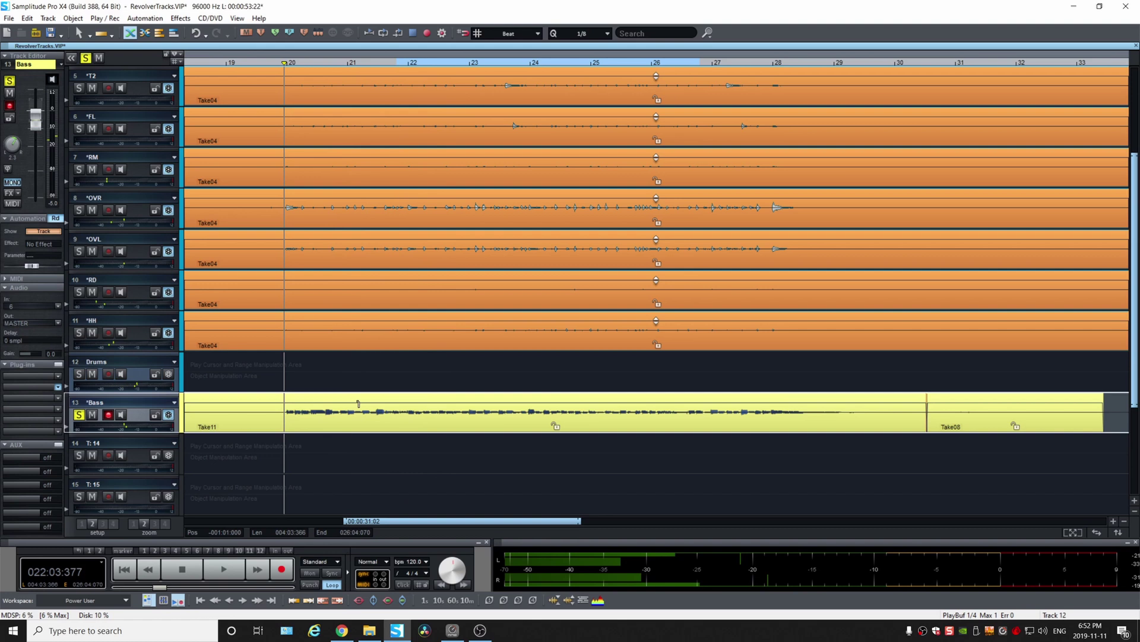
{"action": "left_click", "coordinate": [358, 404]}
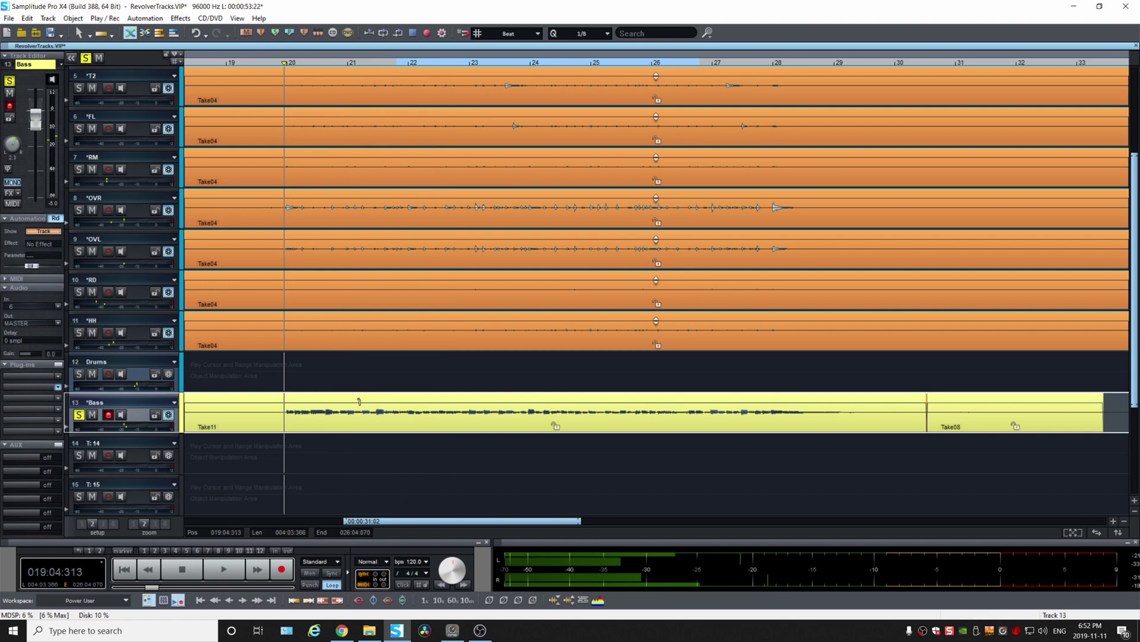
Switch the Bass track to Bass.01 and mark a range from about bar 20.4 to 21.3
{"action": "left_click", "coordinate": [169, 415]}
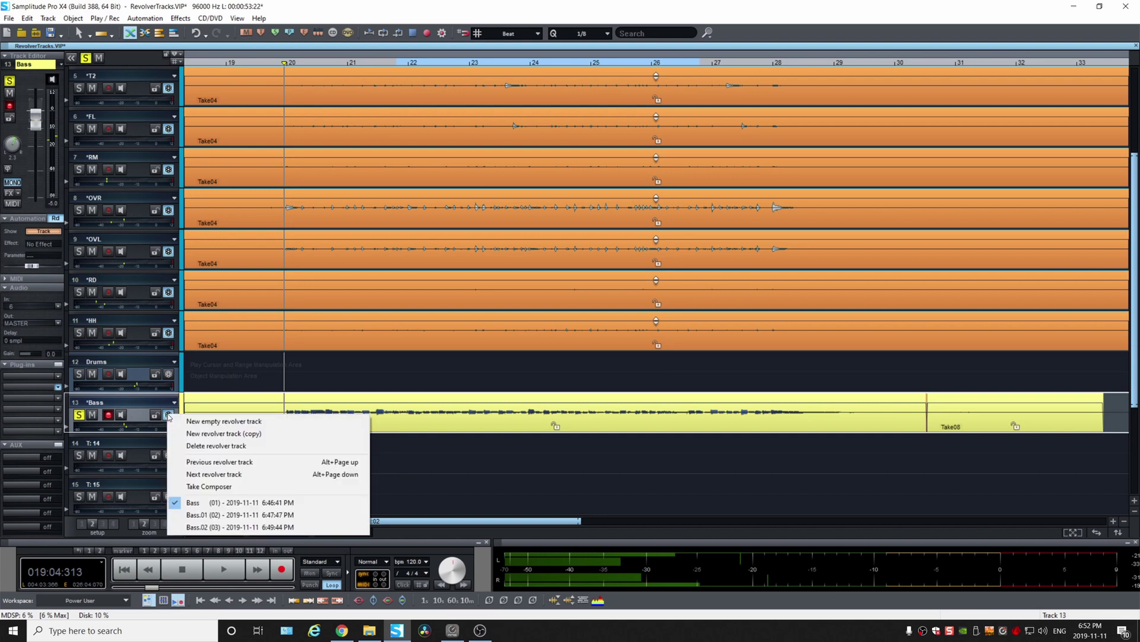
{"action": "left_click", "coordinate": [285, 515]}
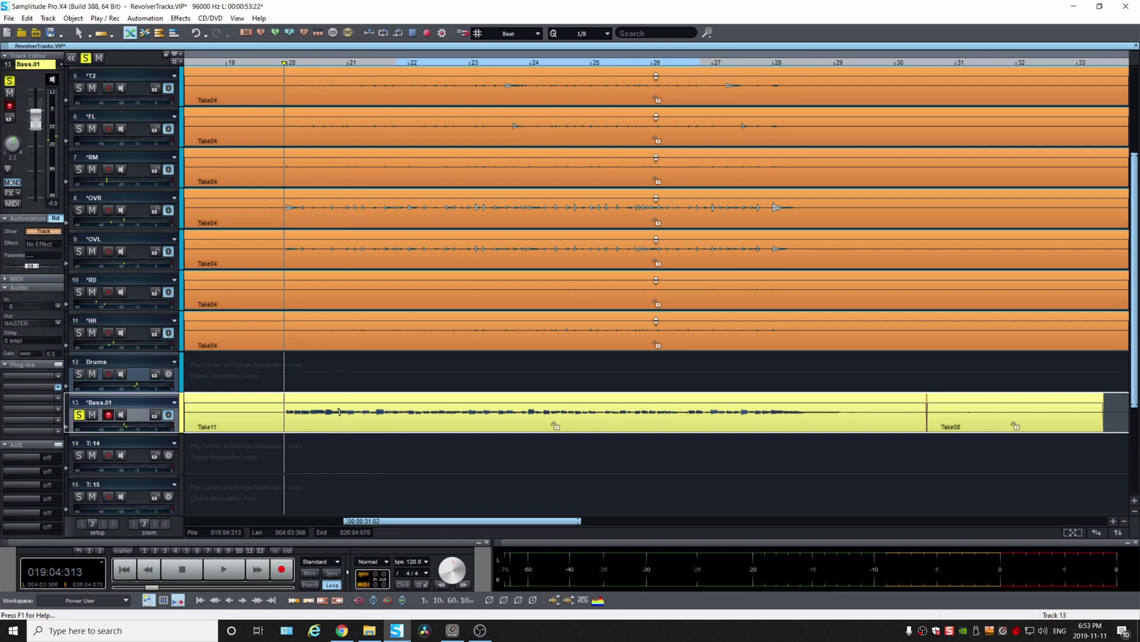
{"action": "left_click_drag", "start_coordinate": [340, 412], "coordinate": [406, 426]}
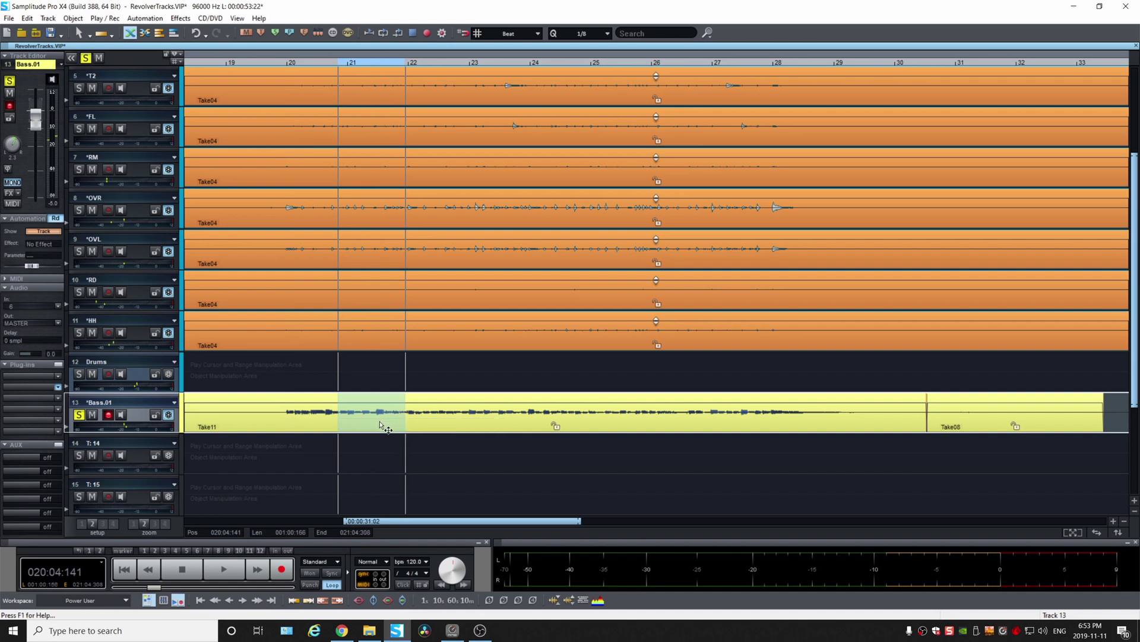
Split off the bars 20–21 range, swap it to Take08, and audition it from bar 20
{"action": "key", "text": "t"}
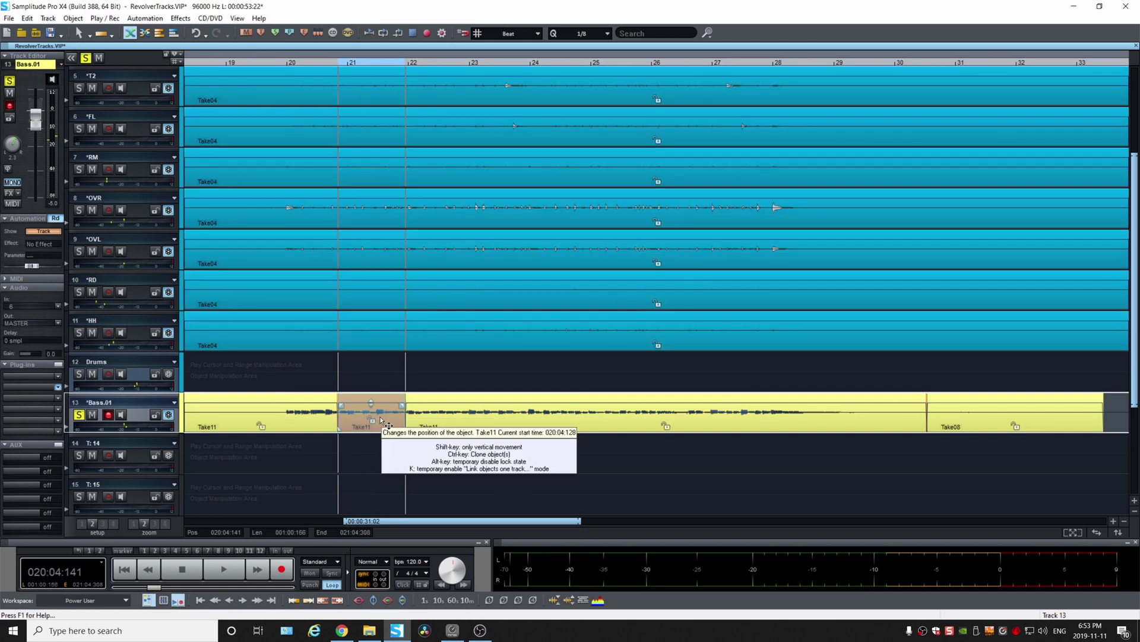
{"action": "right_click", "coordinate": [380, 420]}
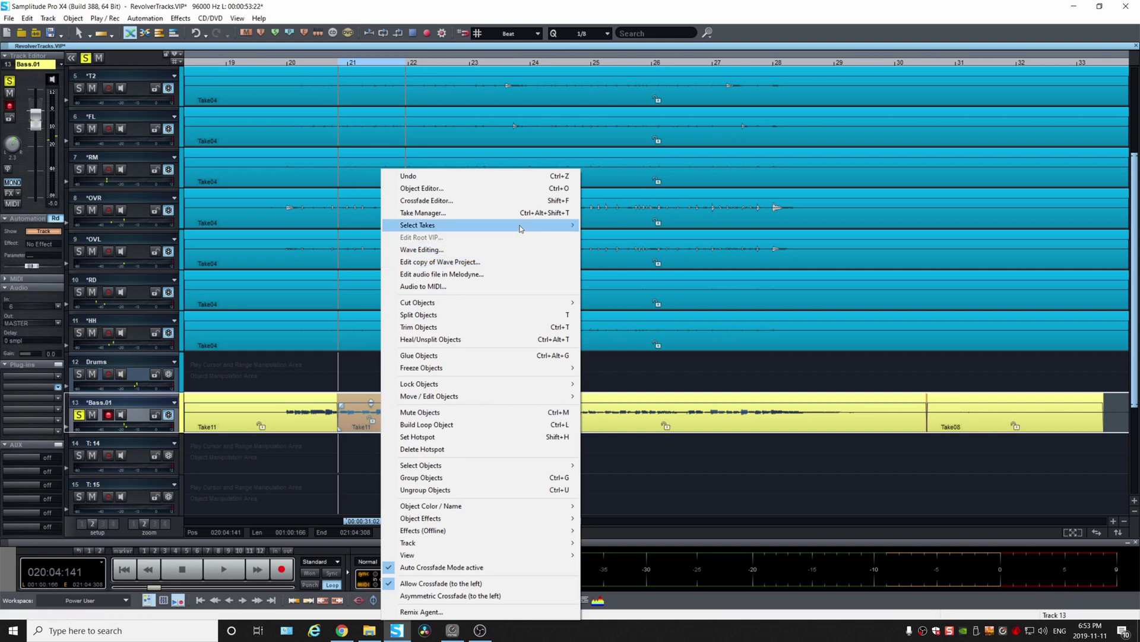
{"action": "mouse_move", "coordinate": [522, 227]}
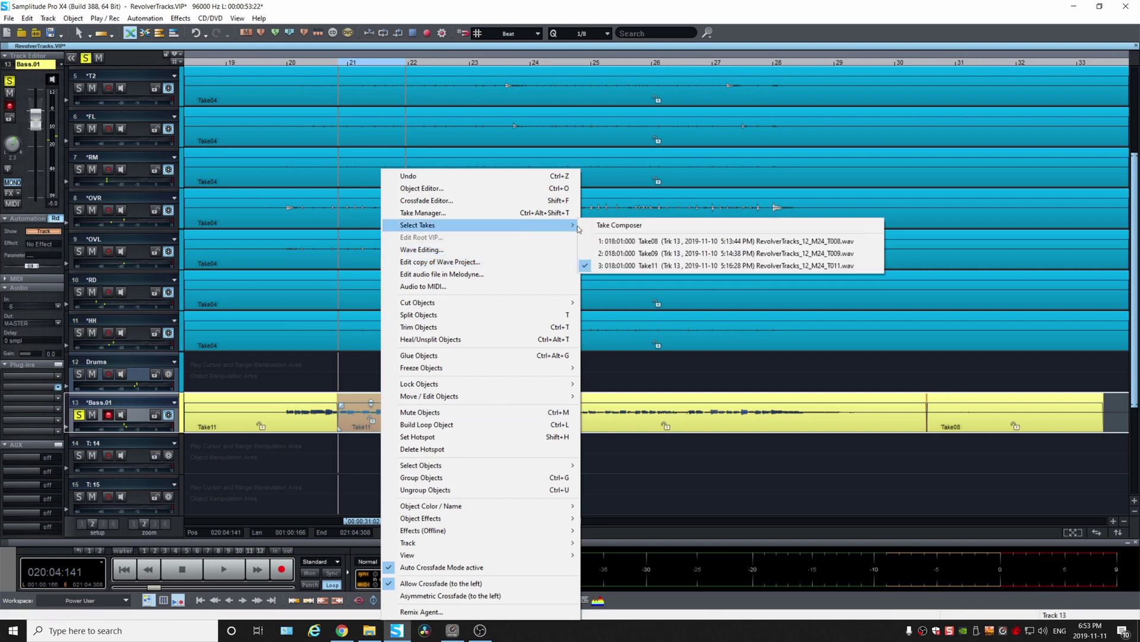
{"action": "left_click", "coordinate": [628, 242]}
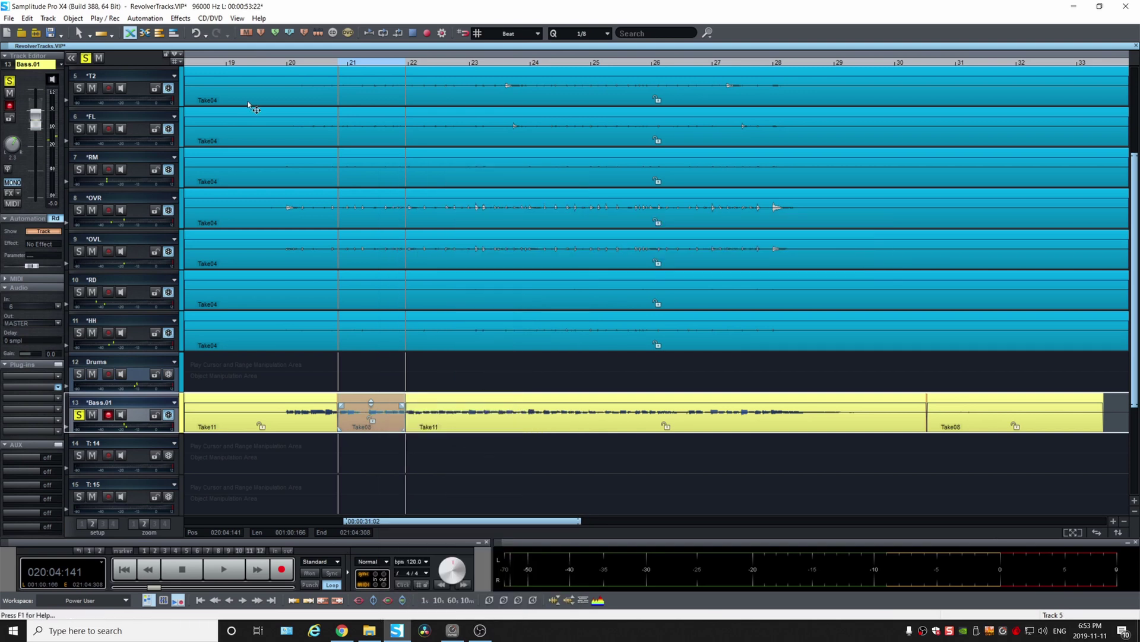
{"action": "left_click", "coordinate": [283, 59]}
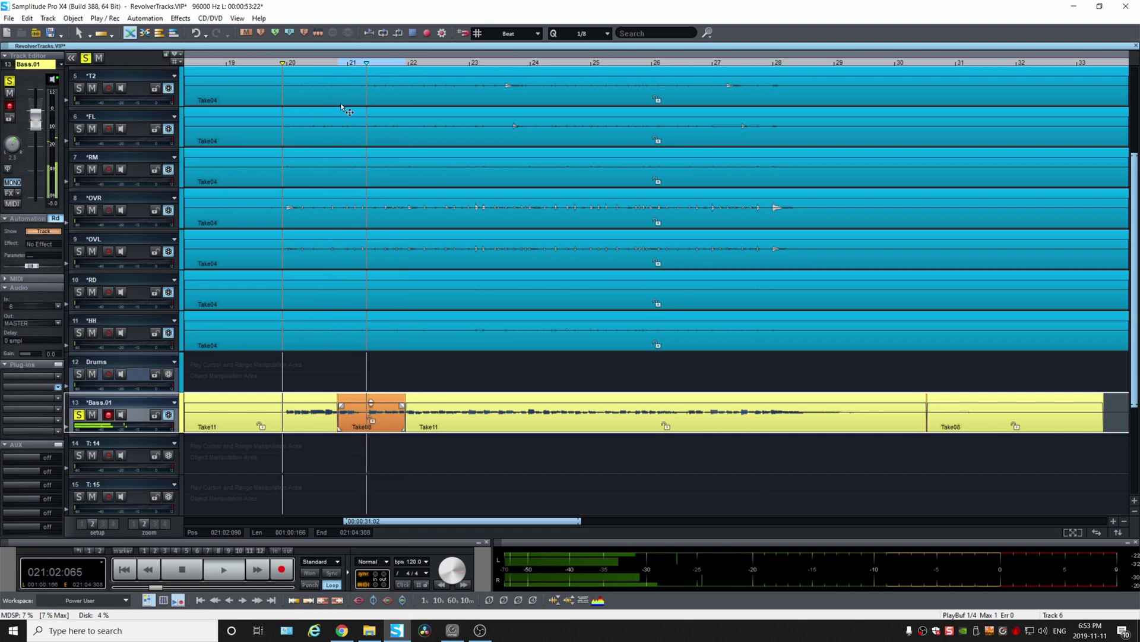
{"action": "key", "text": "space"}
Audition the following Take11 piece from bar 22 and mark a range from bar 24 to about 25.5
{"action": "left_click", "coordinate": [416, 387]}
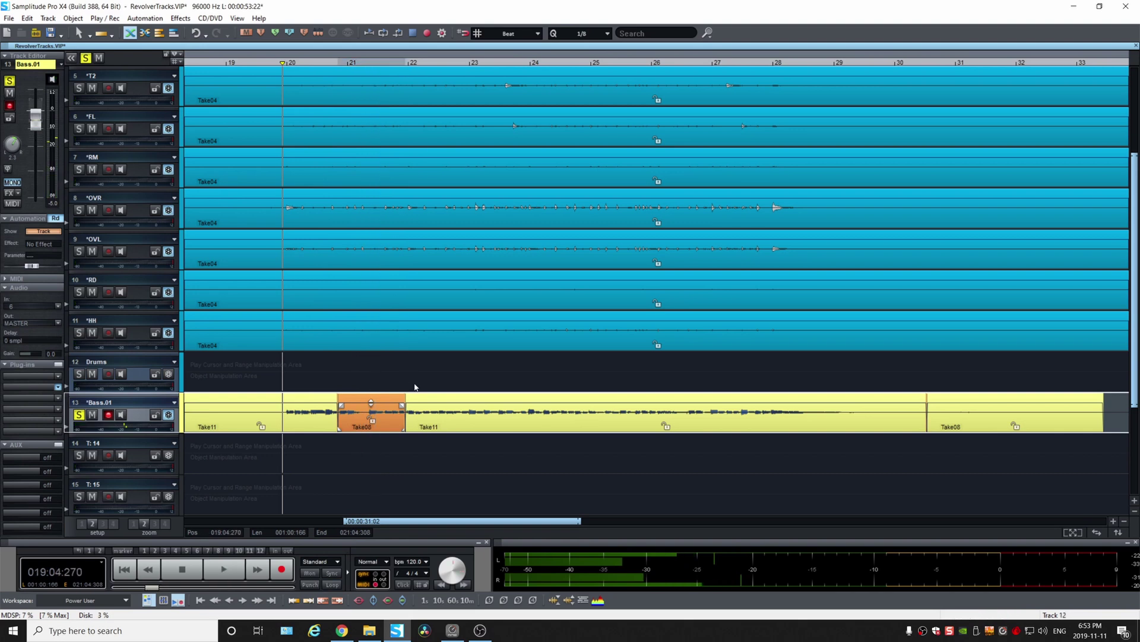
{"action": "left_click", "coordinate": [488, 417]}
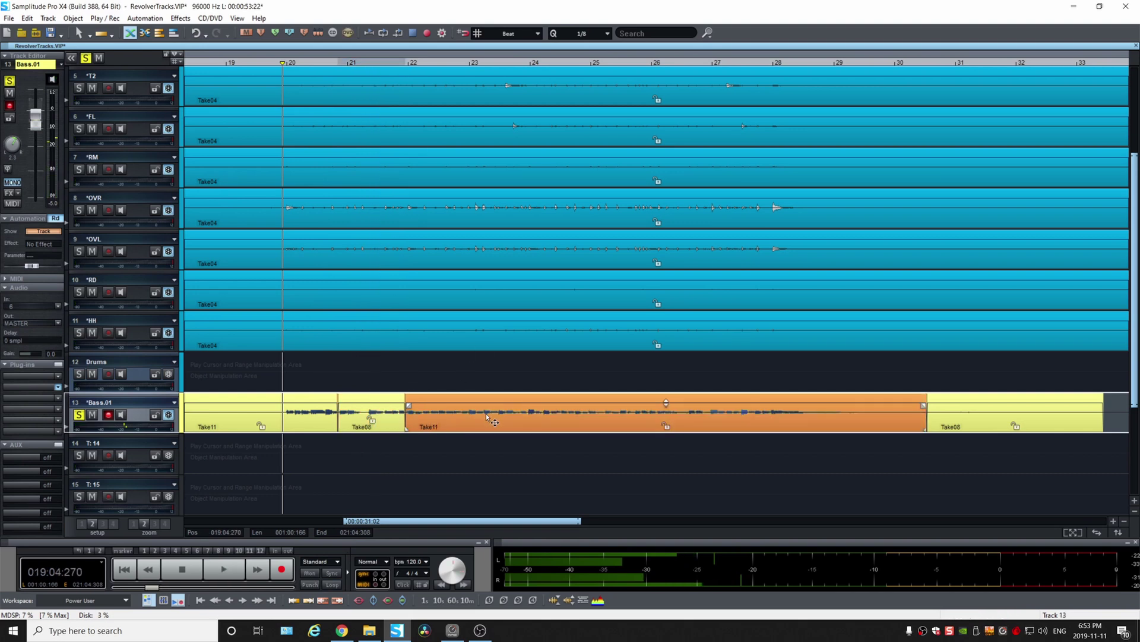
{"action": "left_click", "coordinate": [411, 64]}
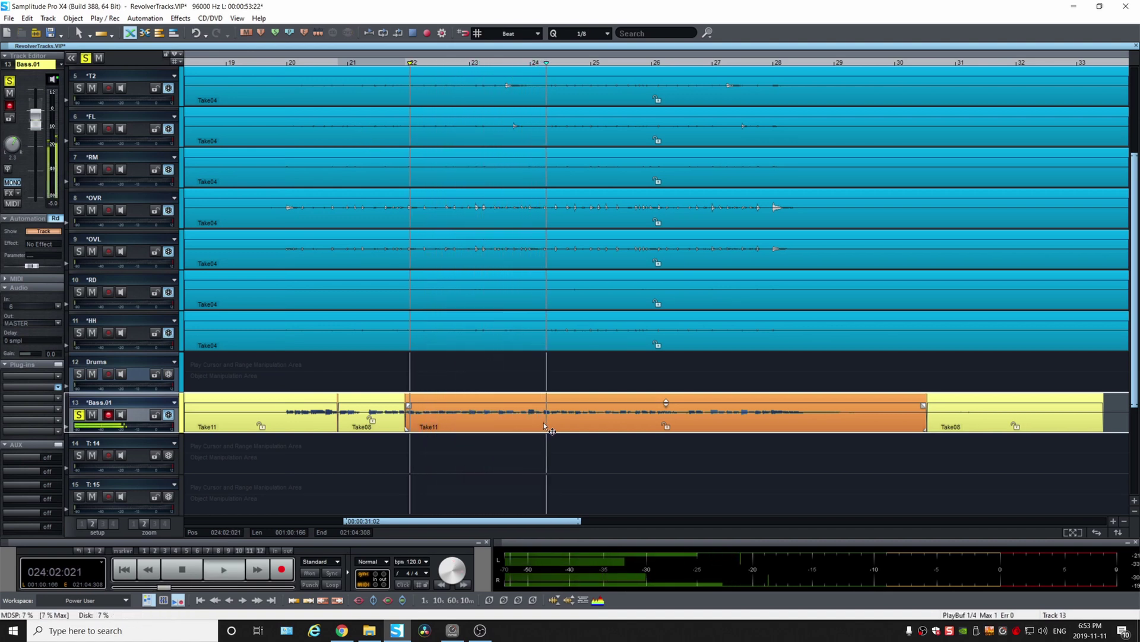
{"action": "key", "text": "space"}
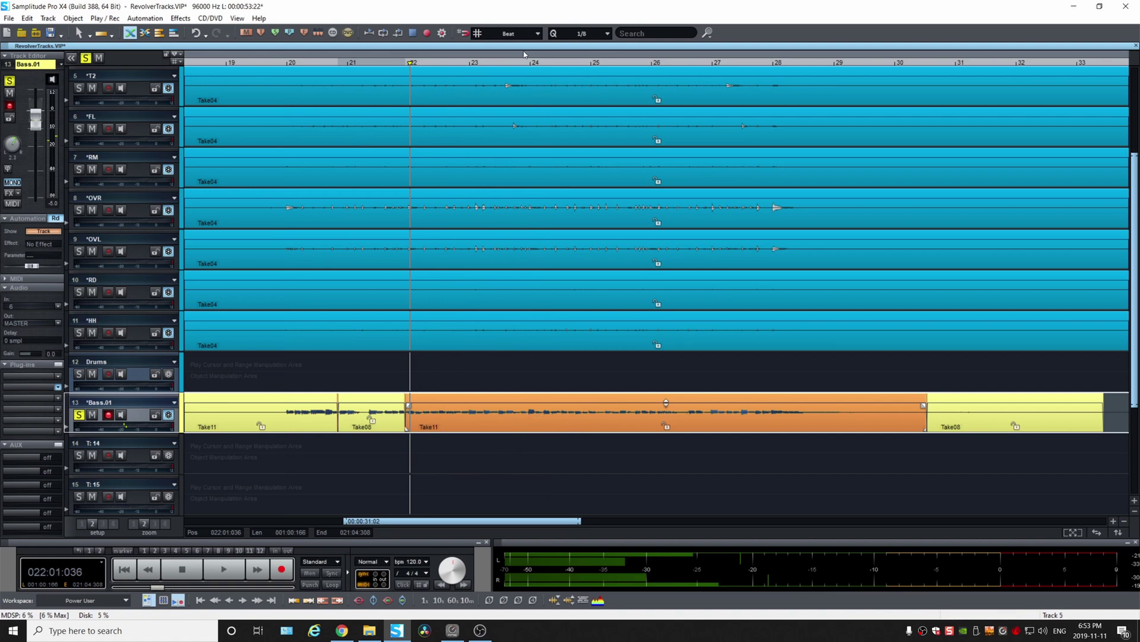
{"action": "left_click", "coordinate": [527, 61]}
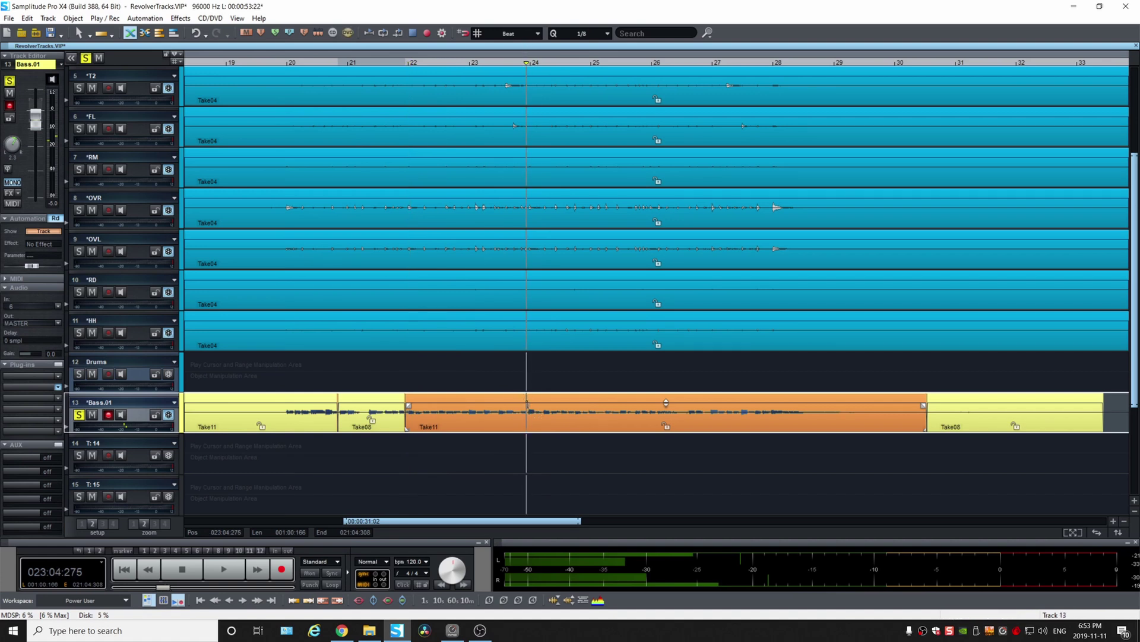
{"action": "left_click_drag", "start_coordinate": [528, 407], "coordinate": [643, 428]}
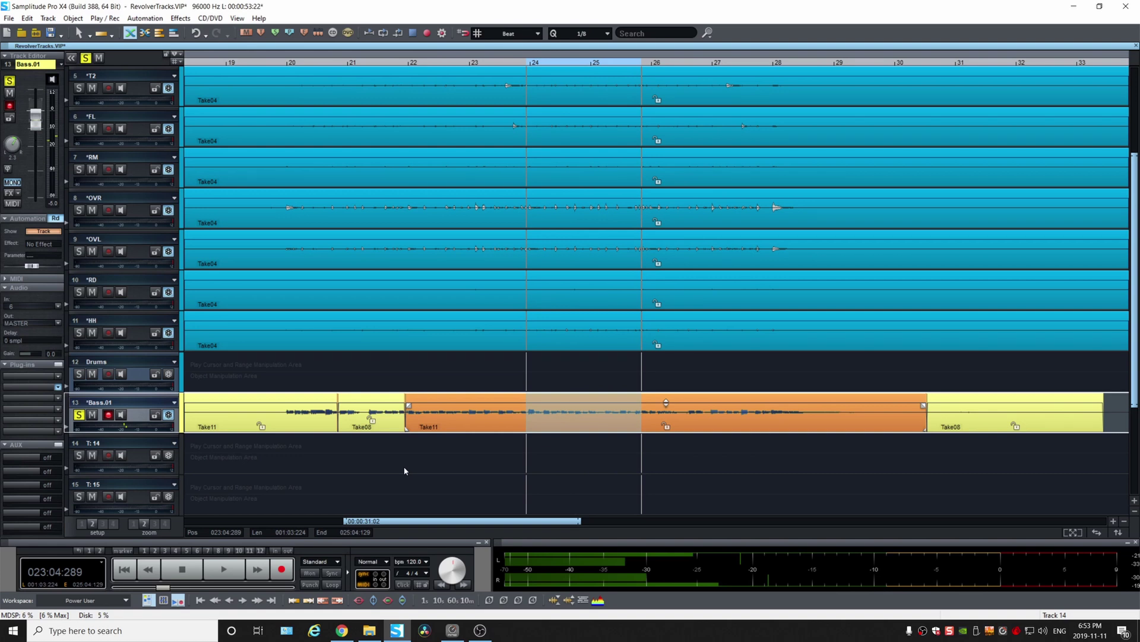
Split out the bars 24–26 piece as Take08, un-solo Bass.01, and play from bar 20
{"action": "key", "text": "t"}
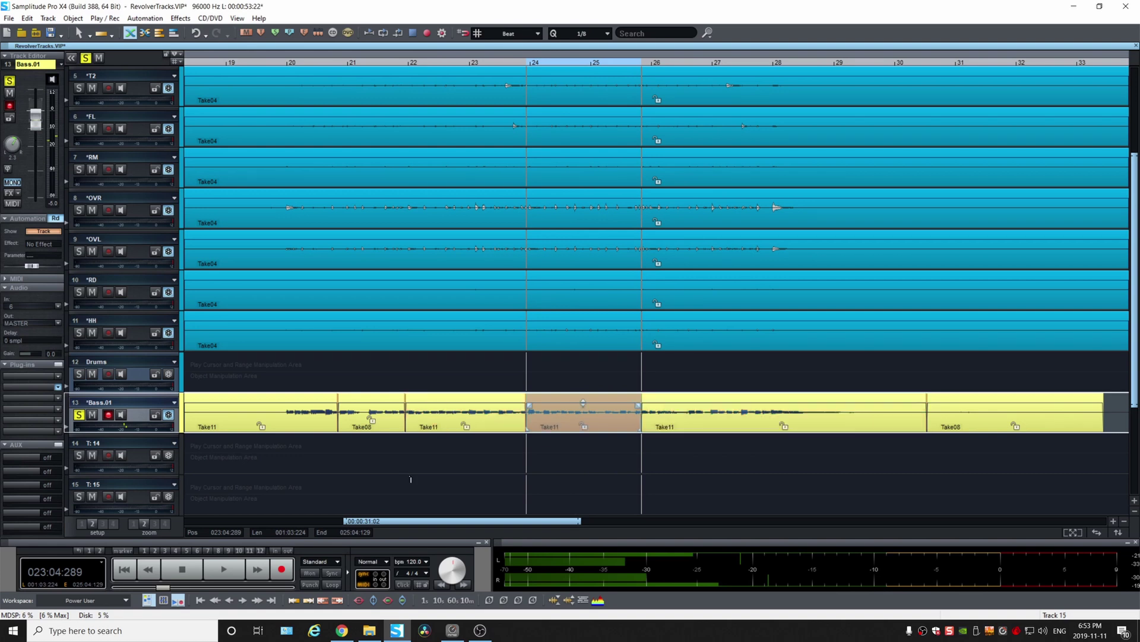
{"action": "right_click", "coordinate": [545, 427]}
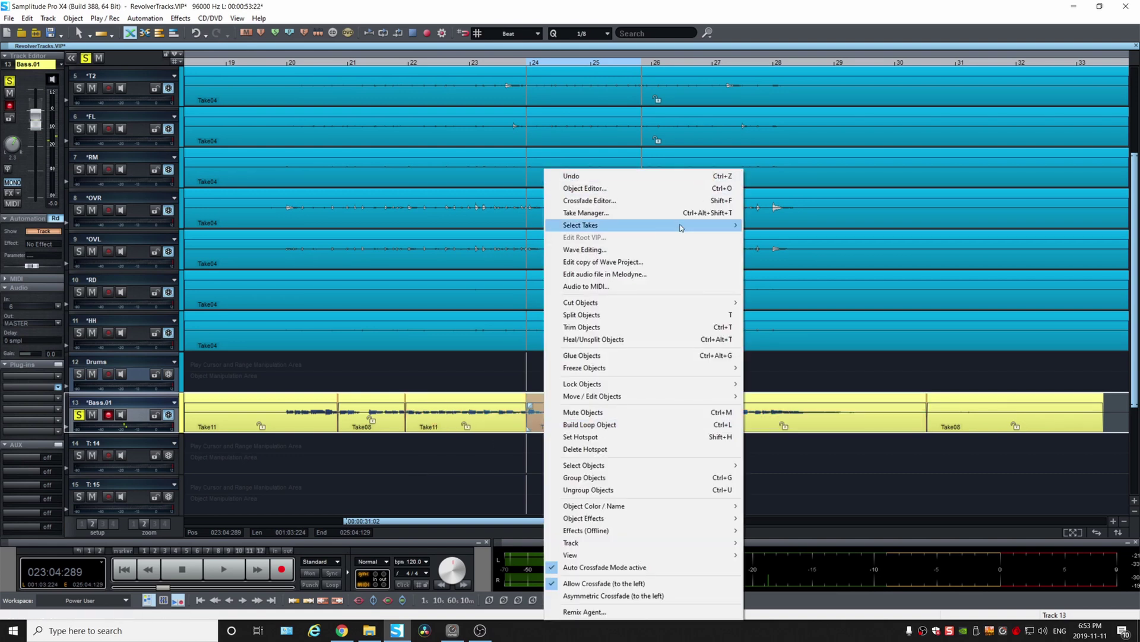
{"action": "mouse_move", "coordinate": [698, 227]}
{"action": "left_click", "coordinate": [843, 240]}
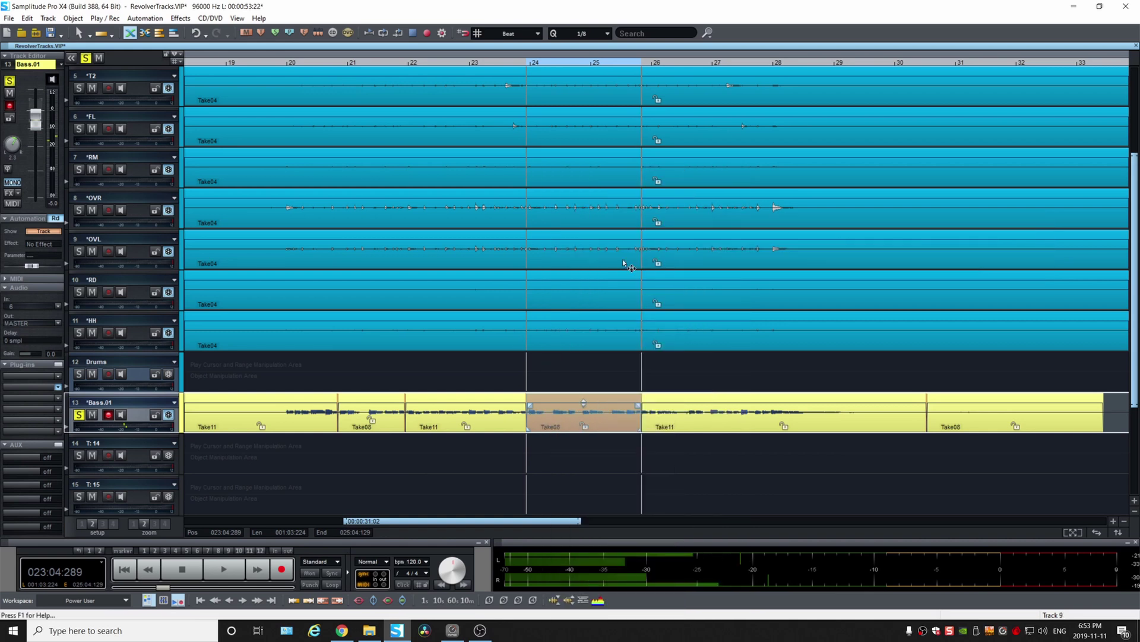
{"action": "left_click", "coordinate": [79, 414]}
{"action": "left_click", "coordinate": [274, 63]}
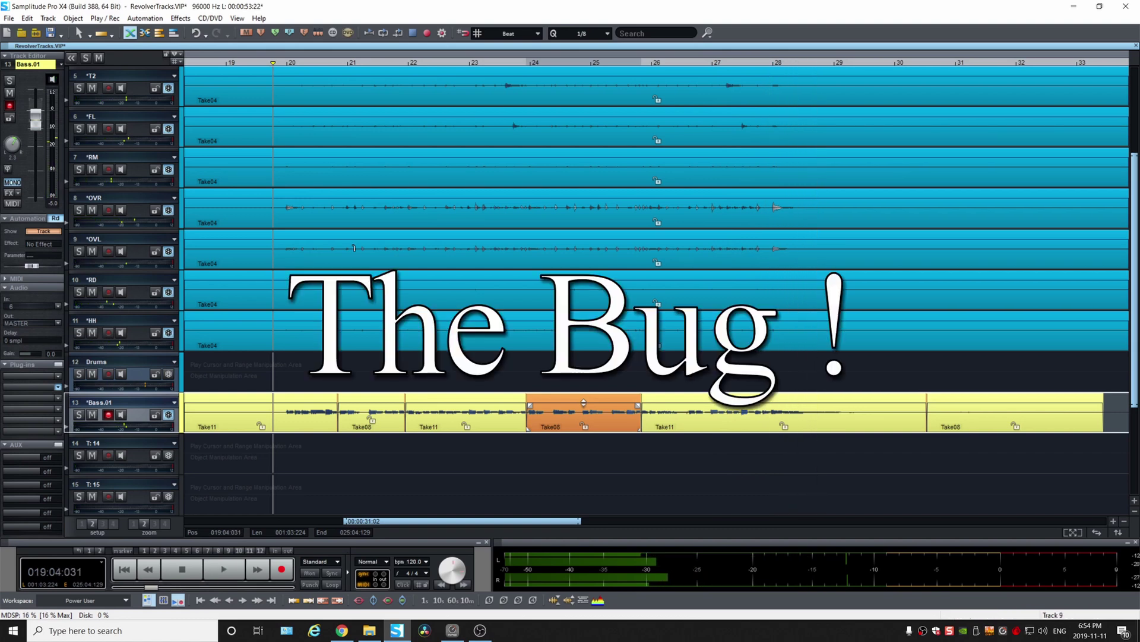
Disarm Bass.01, undo the stray take, and record Take13 on track 14
{"action": "left_click", "coordinate": [109, 415]}
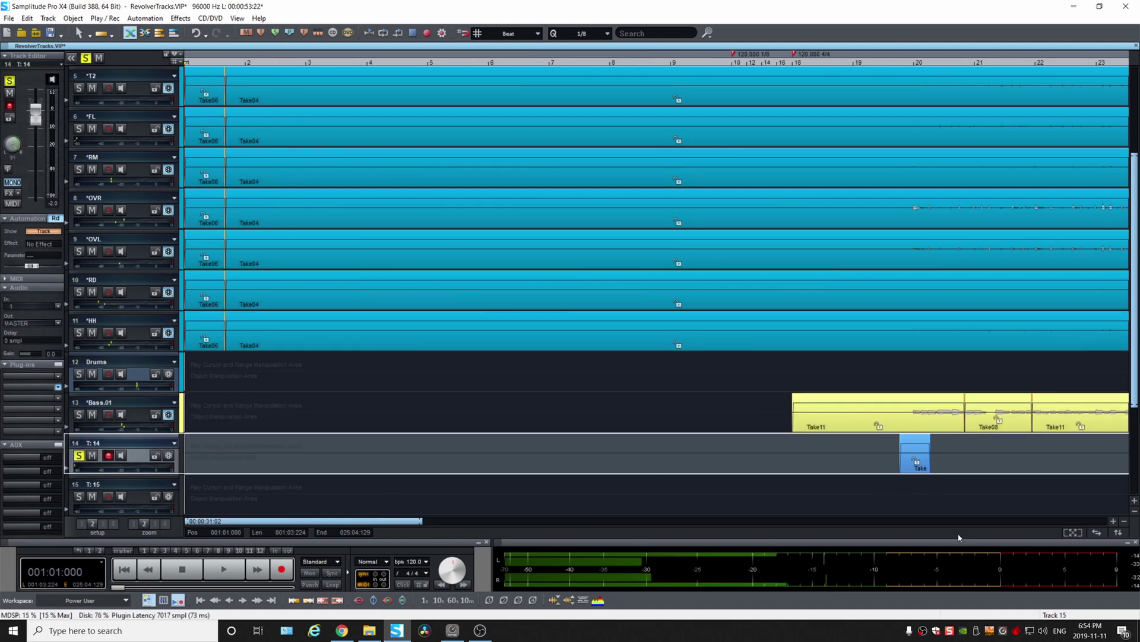
{"action": "key", "text": "ctrl+z"}
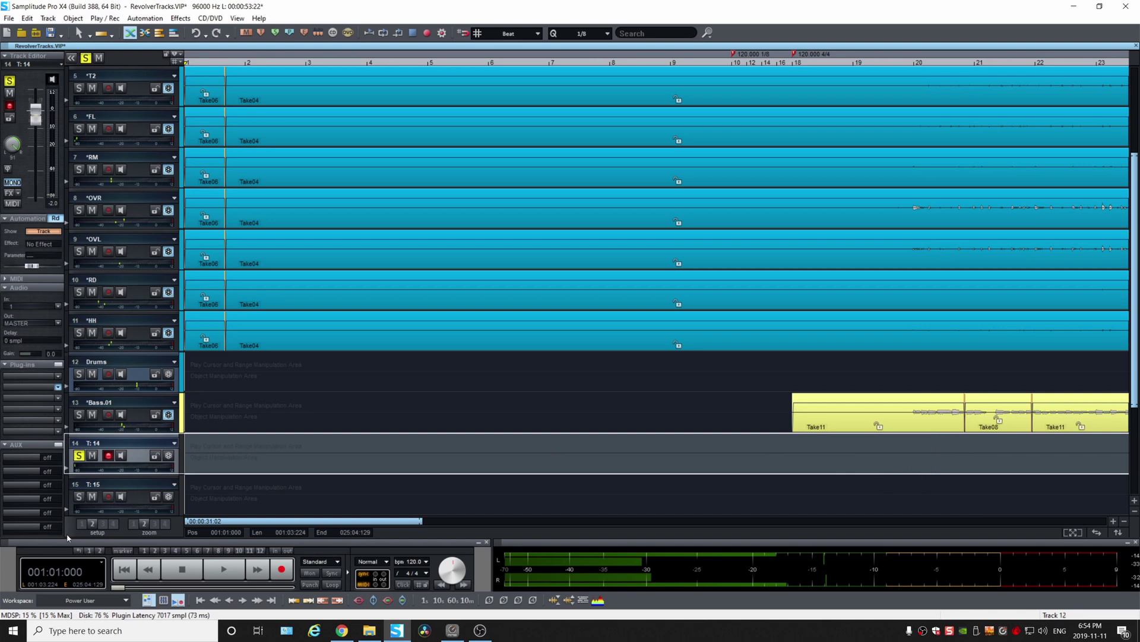
{"action": "key", "text": "r"}
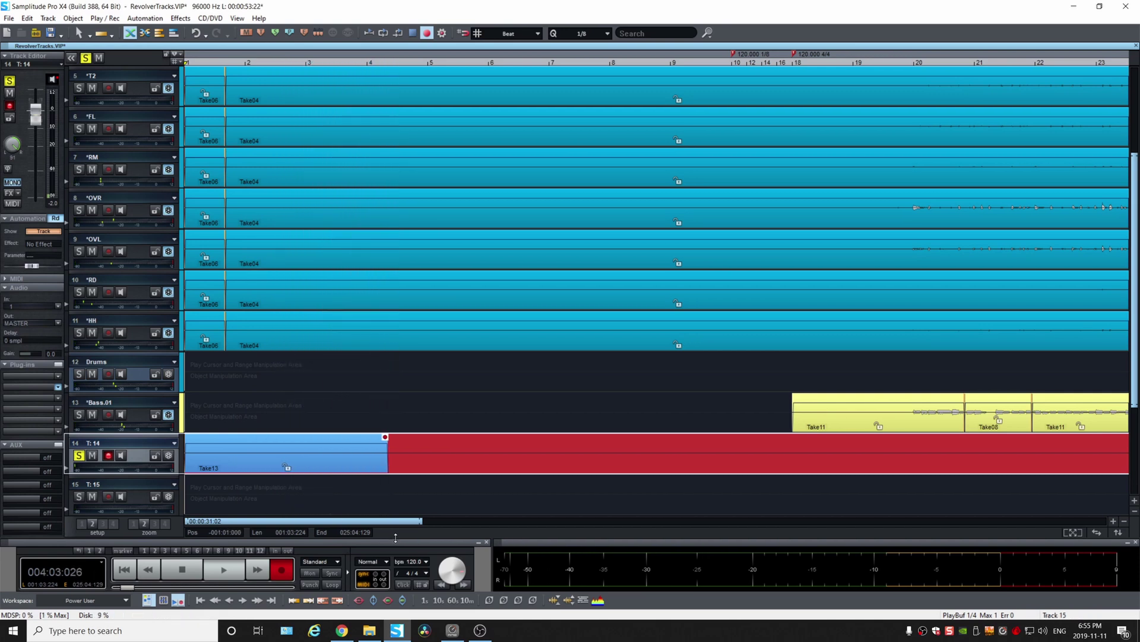
{"action": "key", "text": "space"}
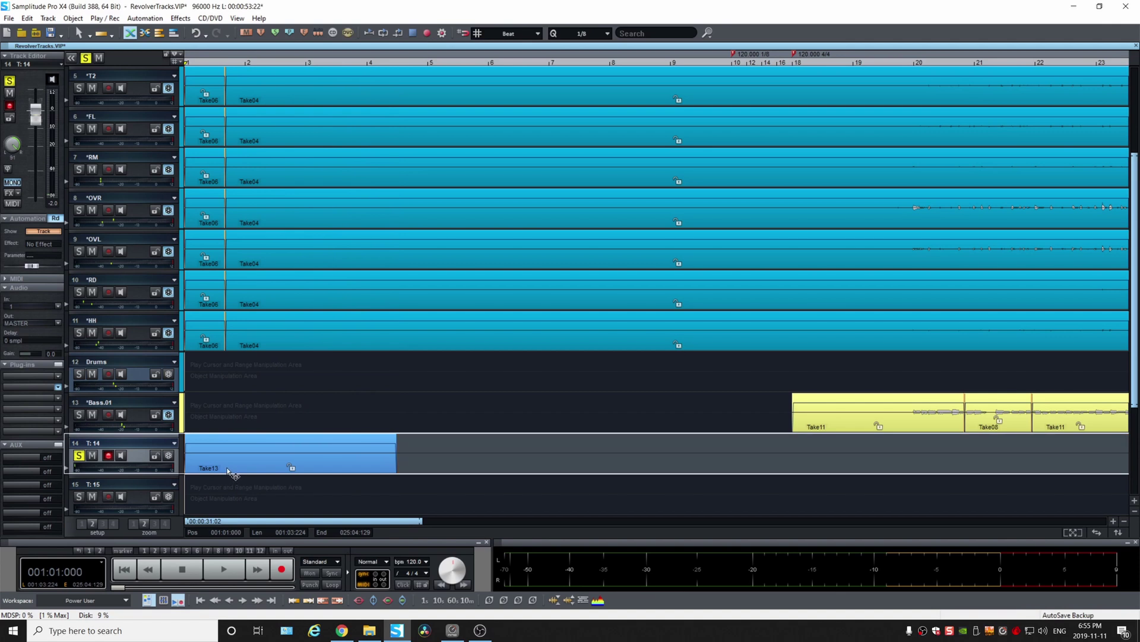
Check Take13's Select Takes list, then start a second recording pass on track 14
{"action": "right_click", "coordinate": [228, 465]}
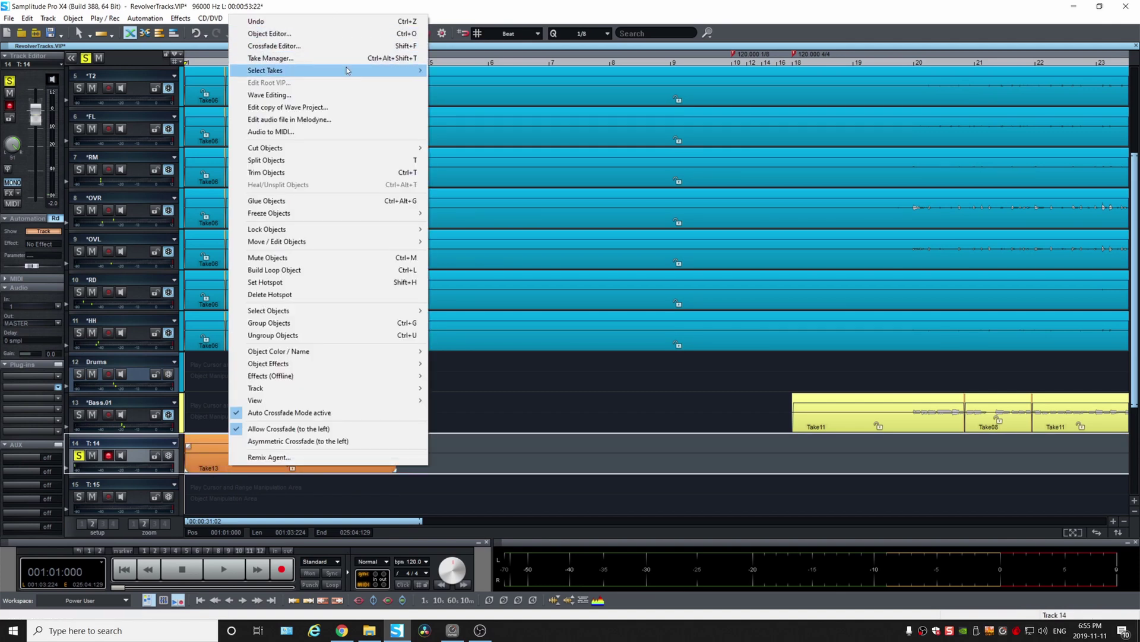
{"action": "mouse_move", "coordinate": [348, 74]}
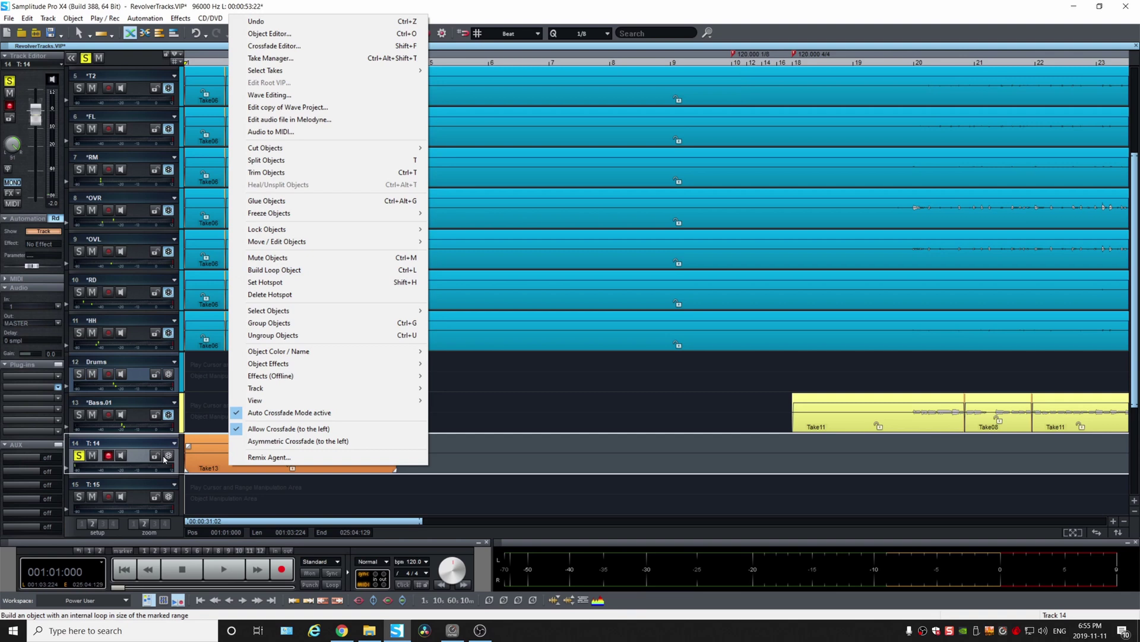
{"action": "left_click", "coordinate": [179, 11]}
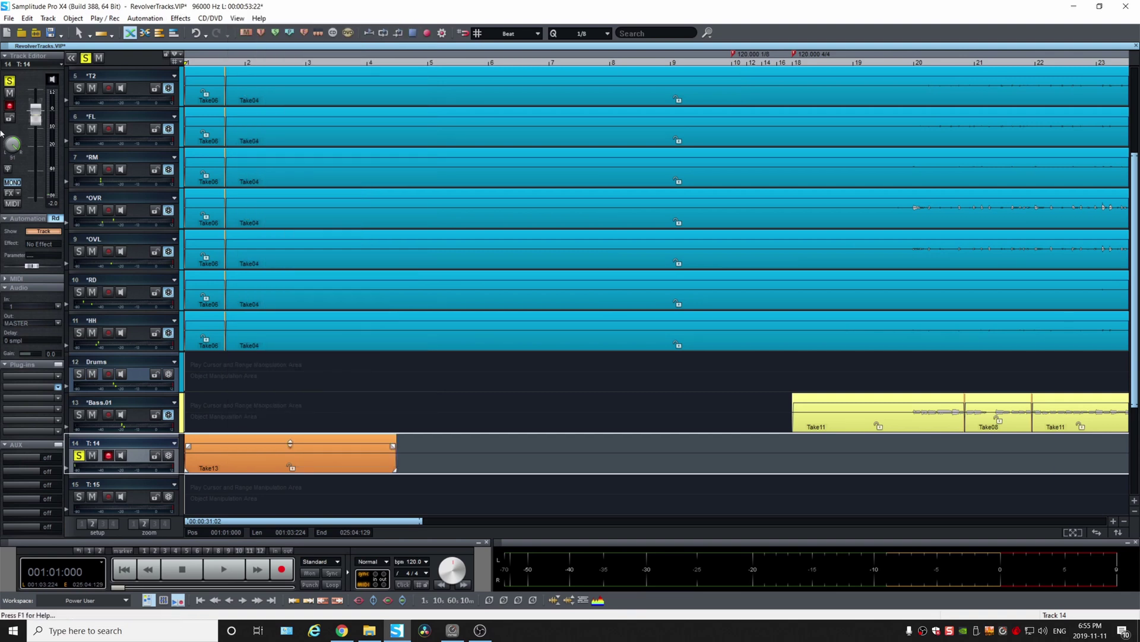
{"action": "key", "text": "r"}
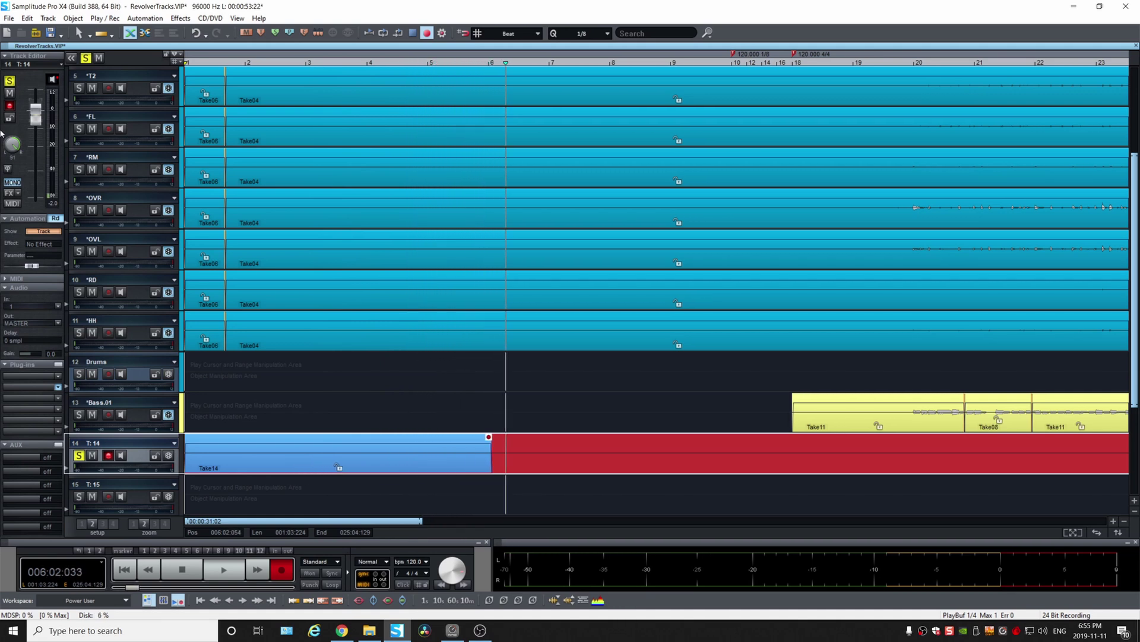
Stop recording Take14 and inspect its Select Takes list
{"action": "key", "text": "space"}
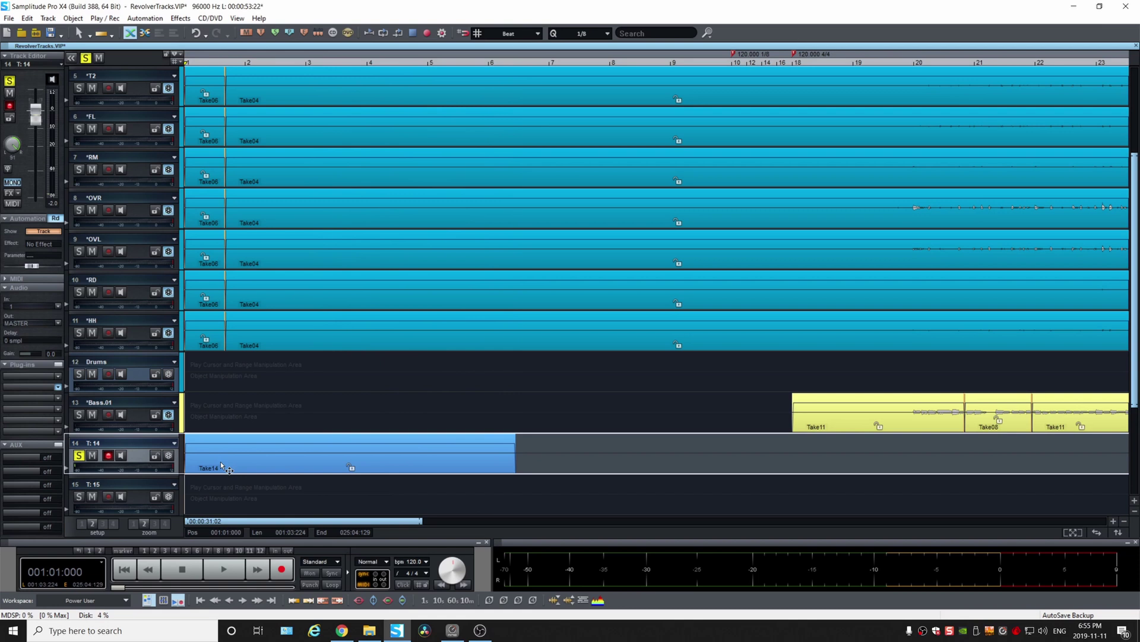
{"action": "left_click", "coordinate": [221, 461]}
{"action": "right_click", "coordinate": [221, 462]}
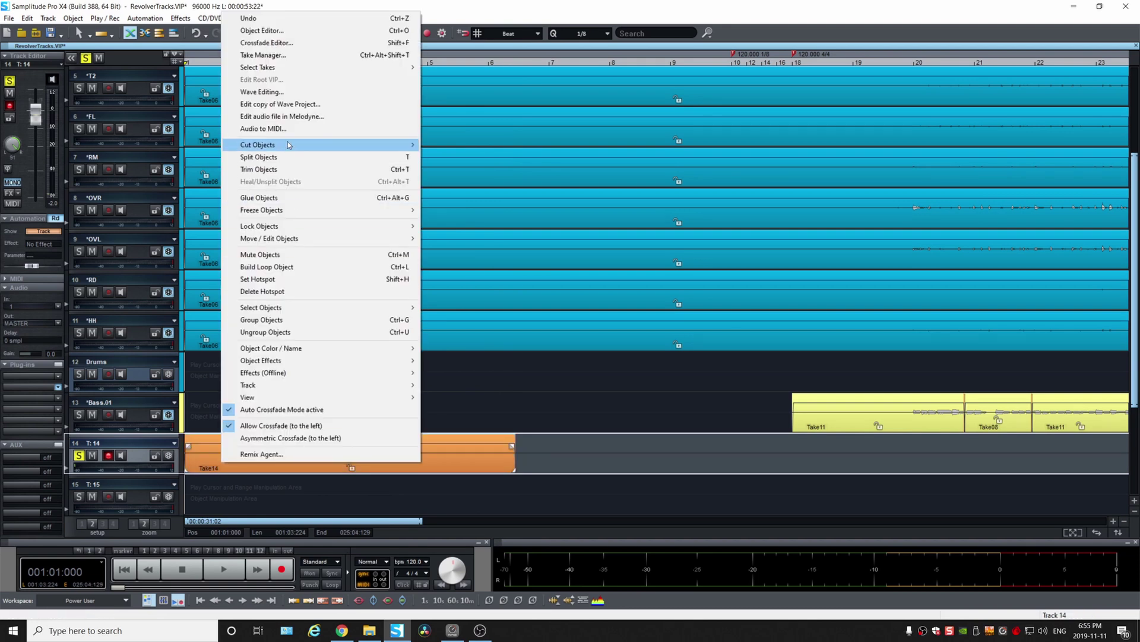
{"action": "mouse_move", "coordinate": [313, 68]}
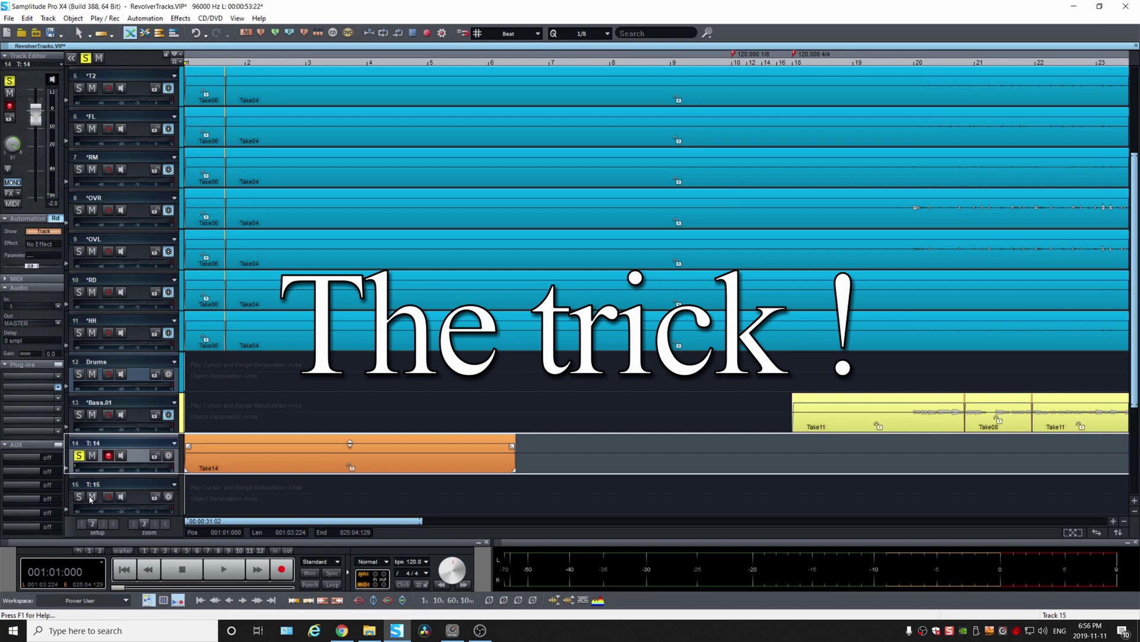
Record a short Take16 overdub at track 14's start and check its Select Takes list
{"action": "key", "text": "r"}
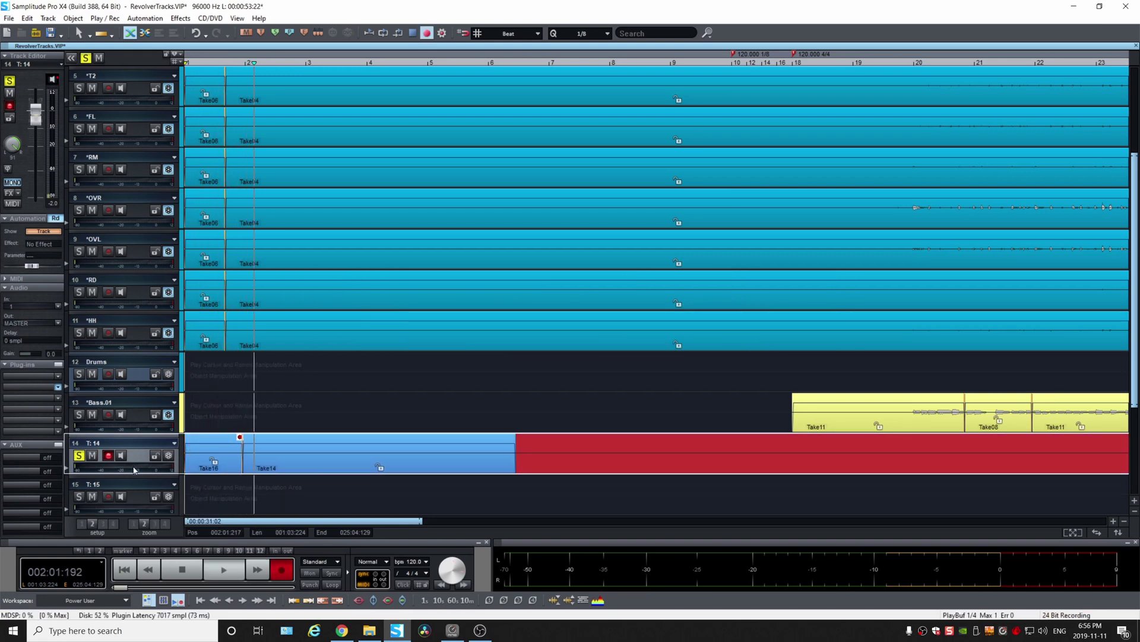
{"action": "key", "text": "space"}
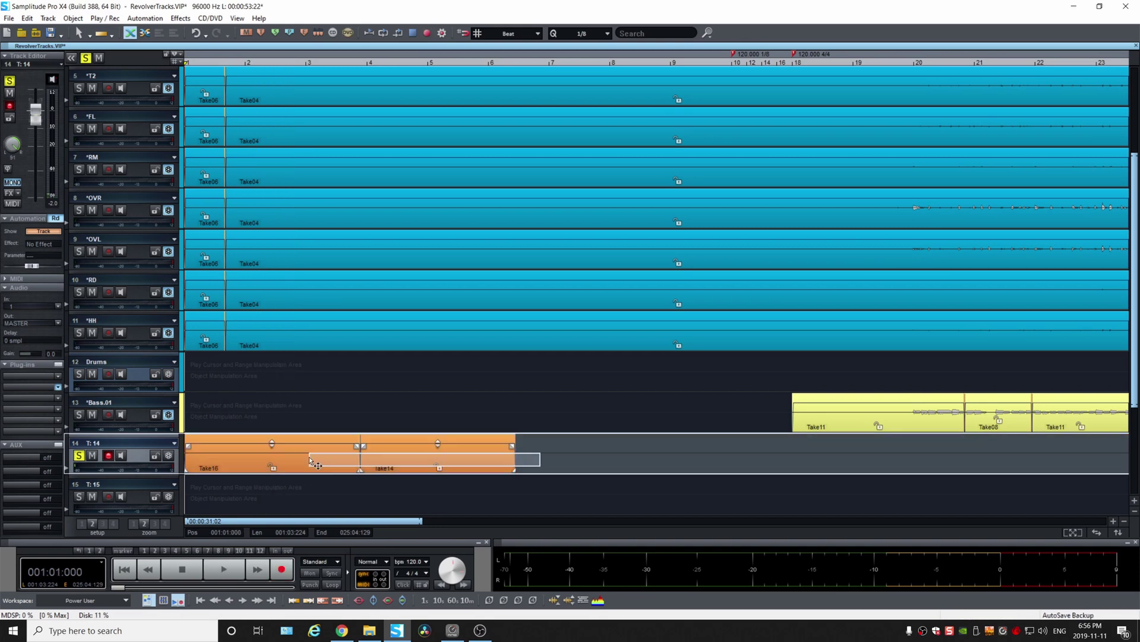
{"action": "right_click", "coordinate": [325, 467]}
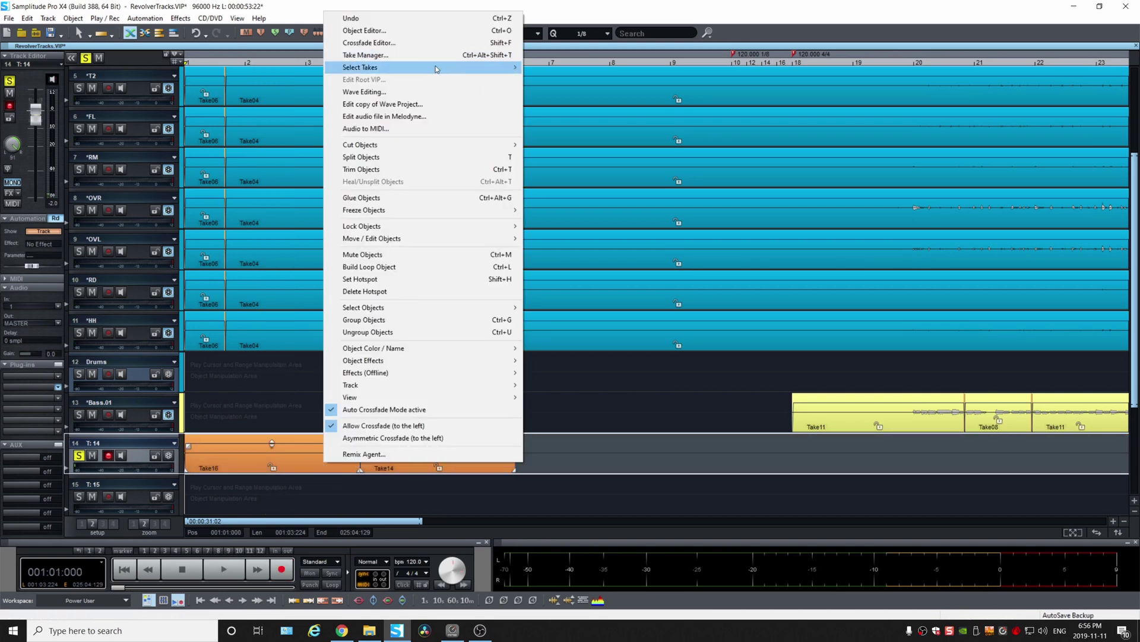
{"action": "mouse_move", "coordinate": [437, 70]}
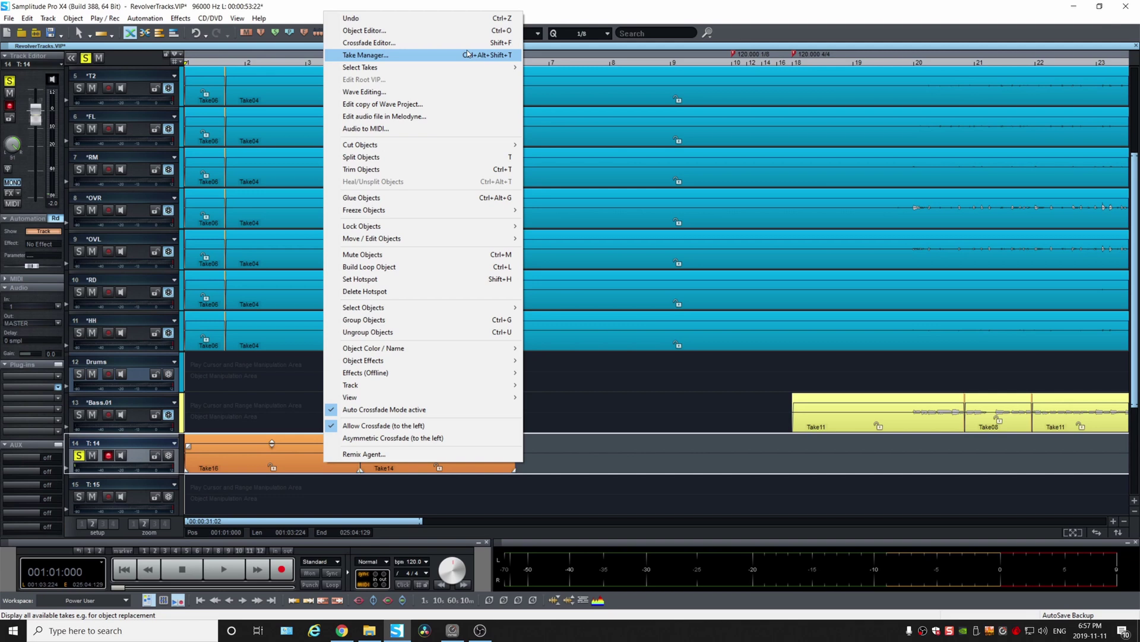
{"action": "left_click", "coordinate": [664, 469]}
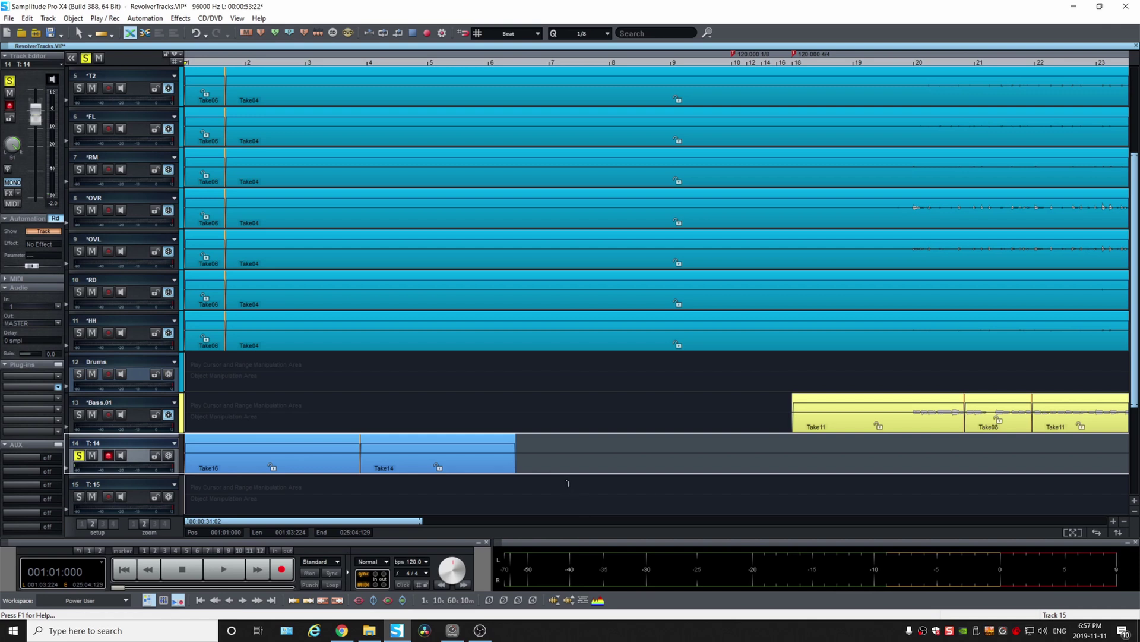
Record Take17 to about bar 7, check its take list, then start another overdub at the beginning
{"action": "key", "text": "r"}
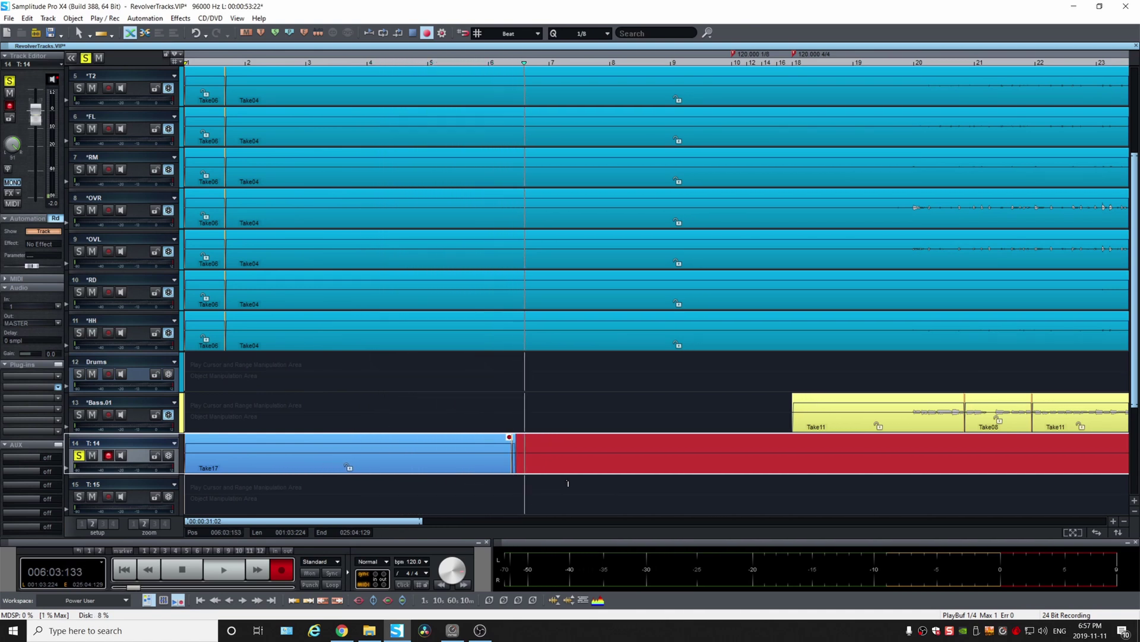
{"action": "key", "text": "space"}
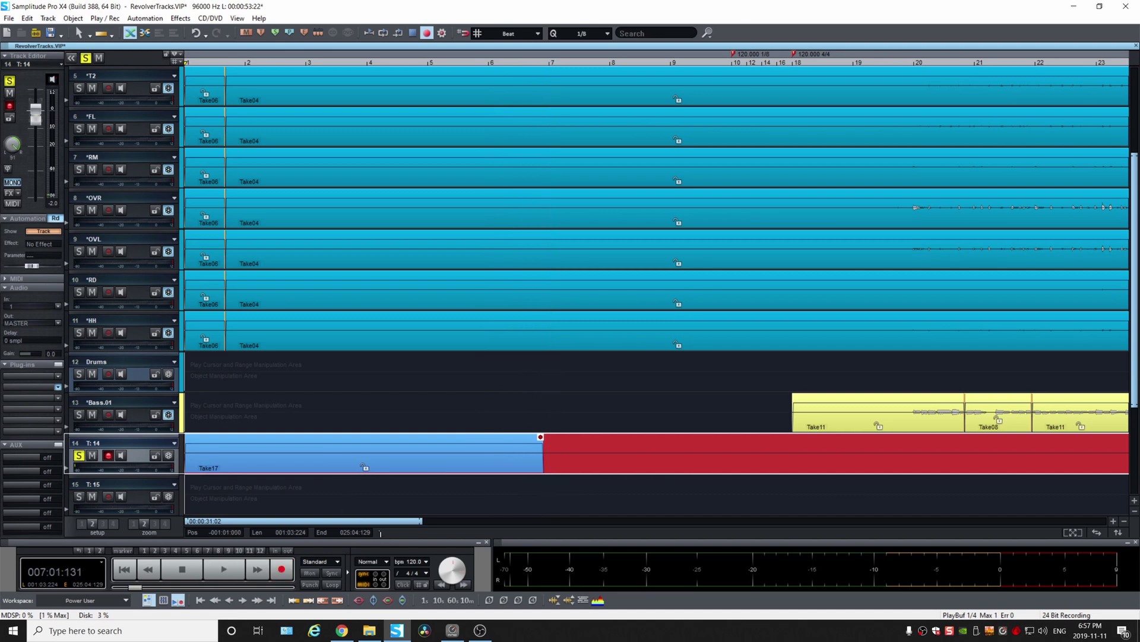
{"action": "left_click", "coordinate": [330, 469]}
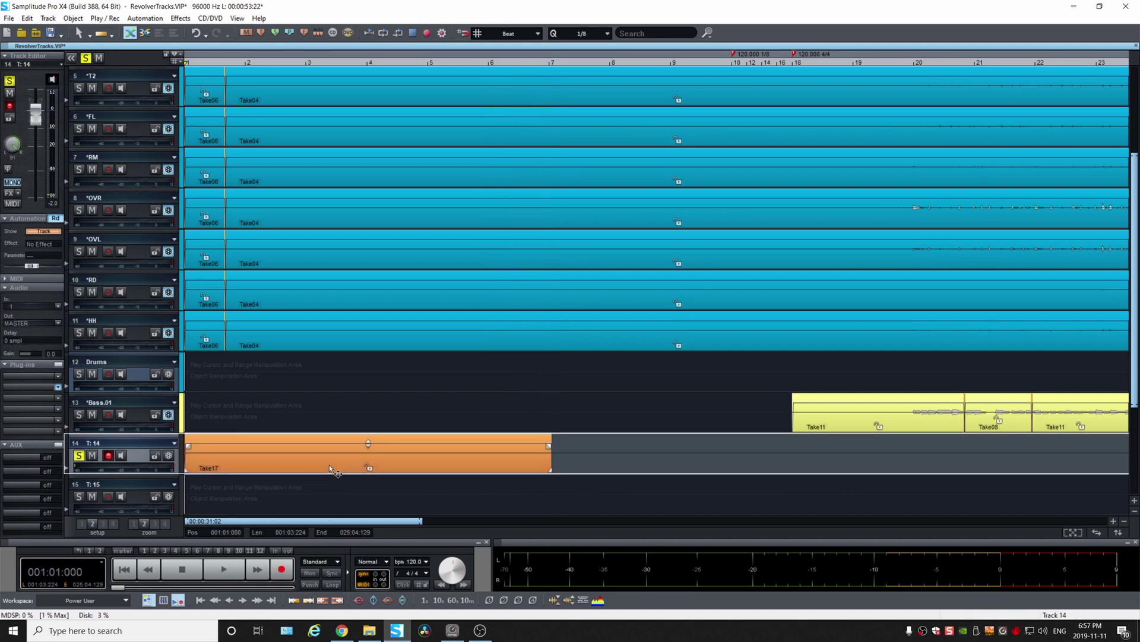
{"action": "right_click", "coordinate": [331, 469]}
{"action": "mouse_move", "coordinate": [428, 74]}
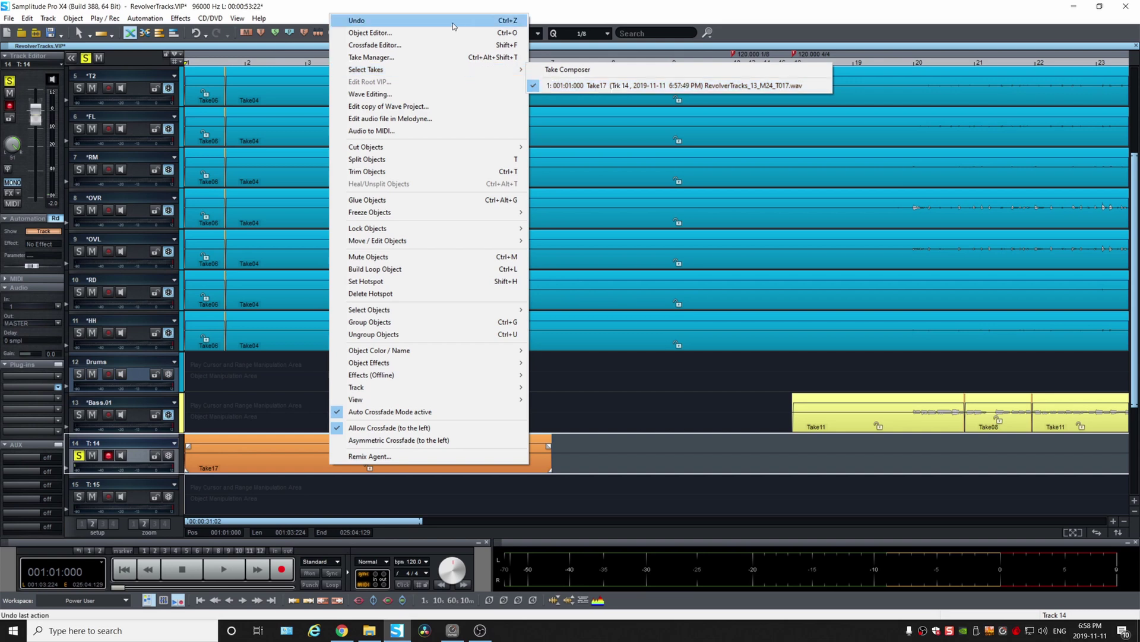
{"action": "left_click", "coordinate": [283, 9]}
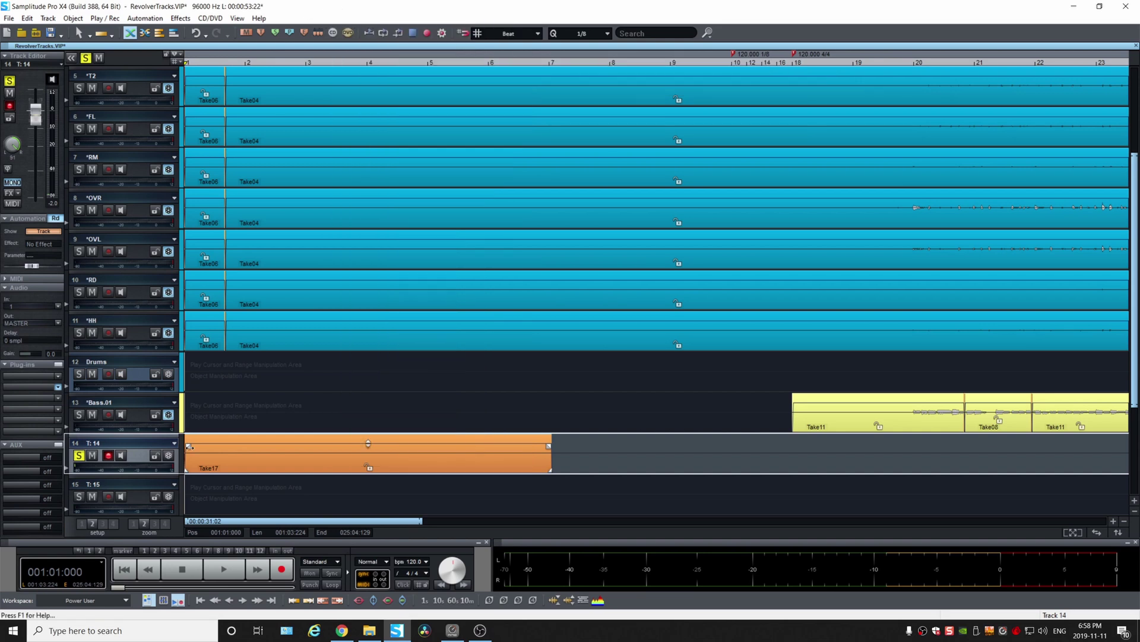
{"action": "key", "text": "r"}
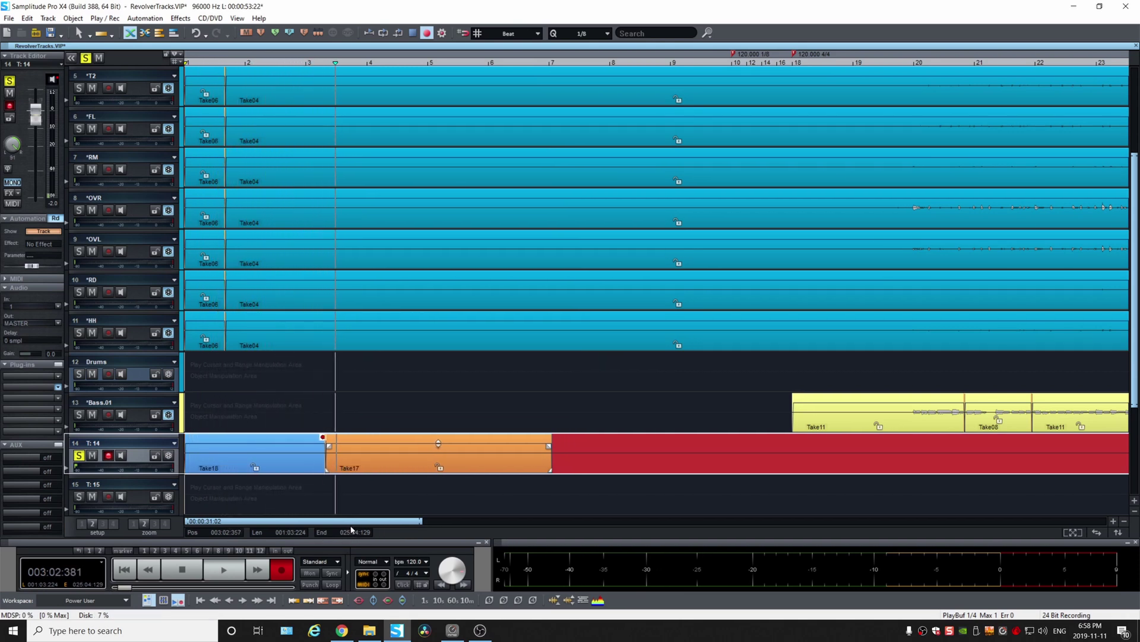
Stop the Take18 overdub, select Take18 and Take17, and open their object menu
{"action": "key", "text": "space"}
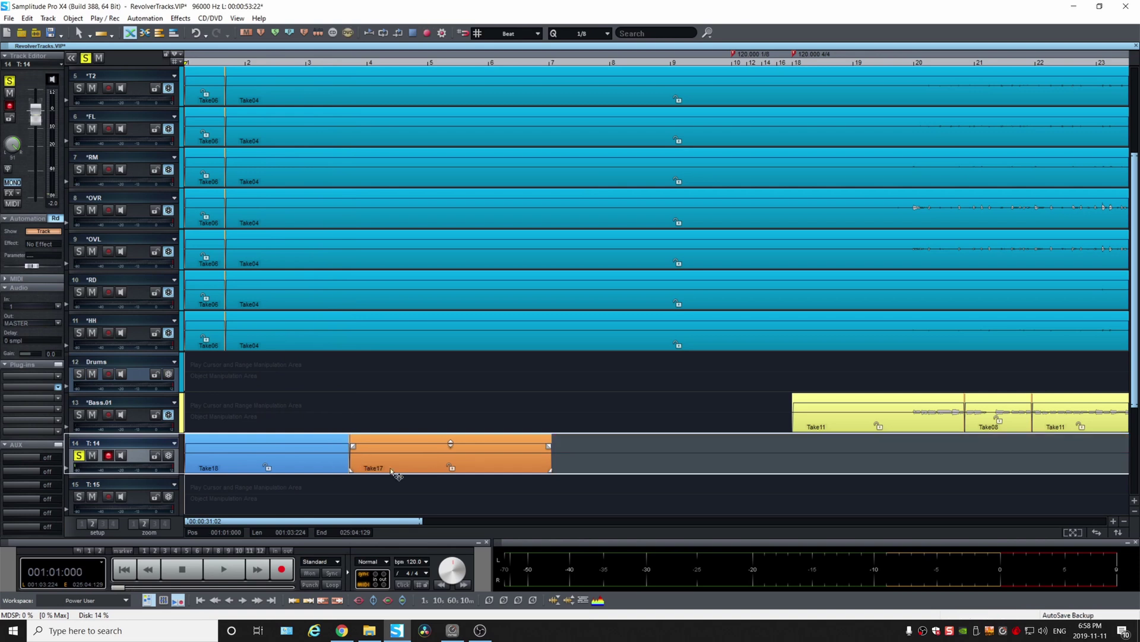
{"action": "left_click_drag", "start_coordinate": [594, 448], "coordinate": [306, 469]}
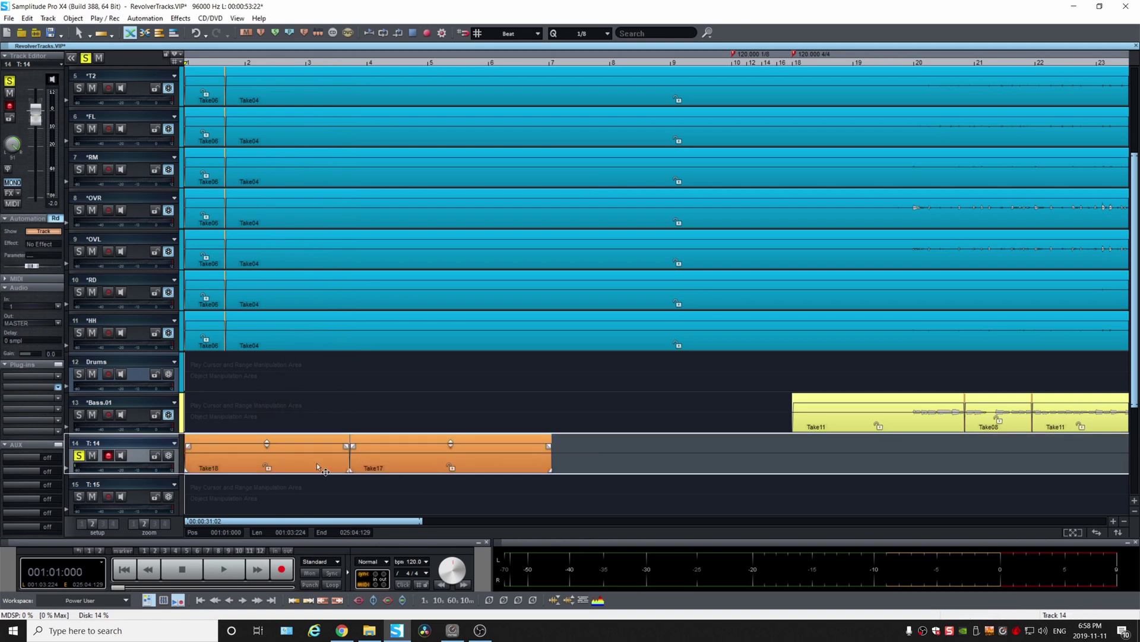
{"action": "right_click", "coordinate": [319, 467]}
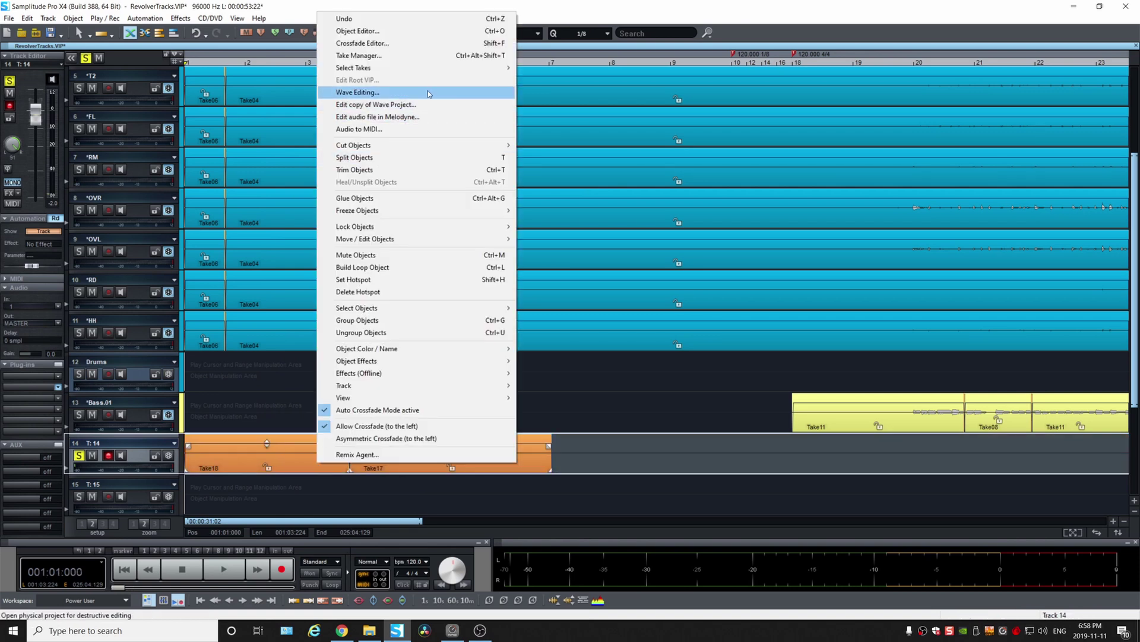